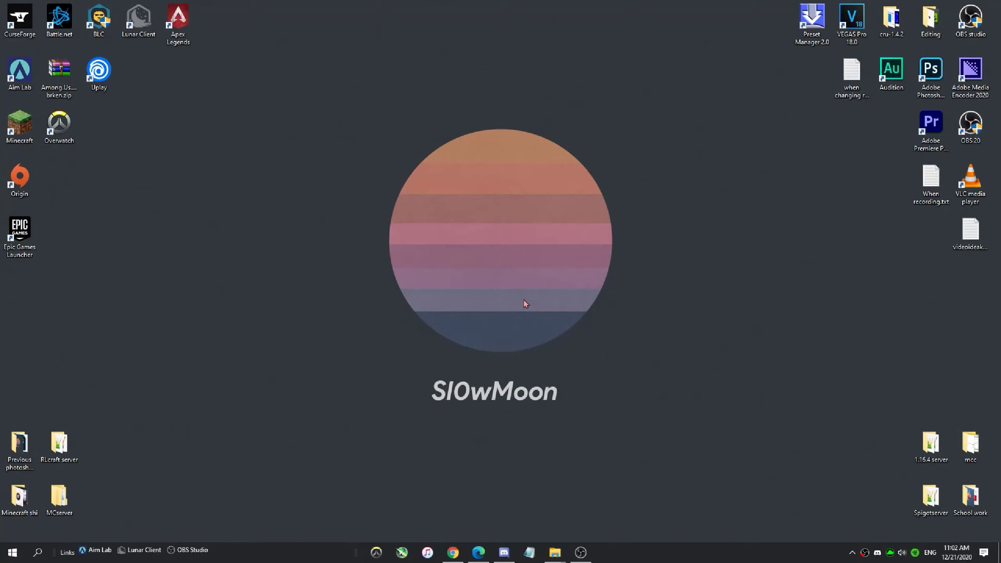
Switch to OBS and review the recording output settings, including the enabled audio tracks, without changing anything.
left_click(581, 552)
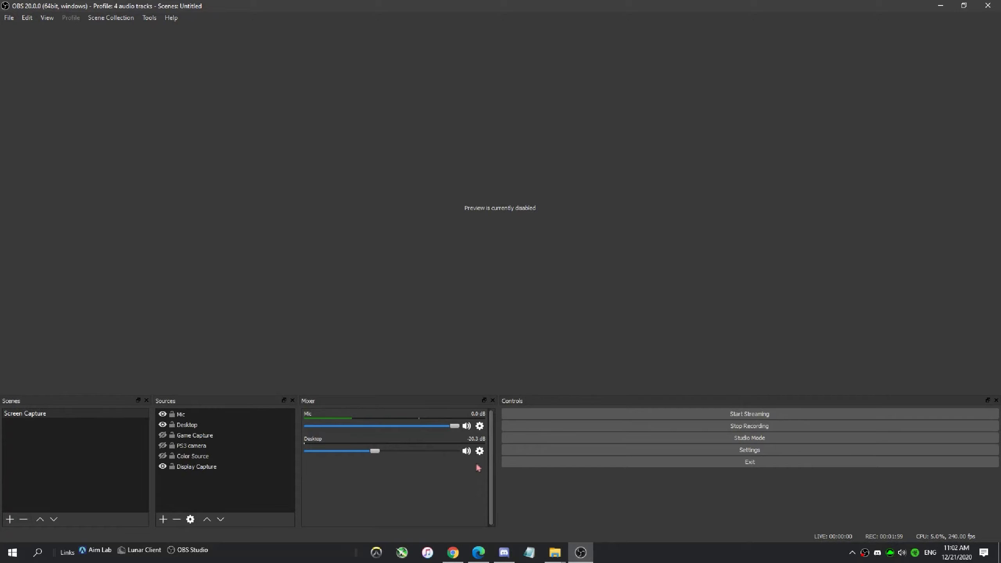
left_click(607, 452)
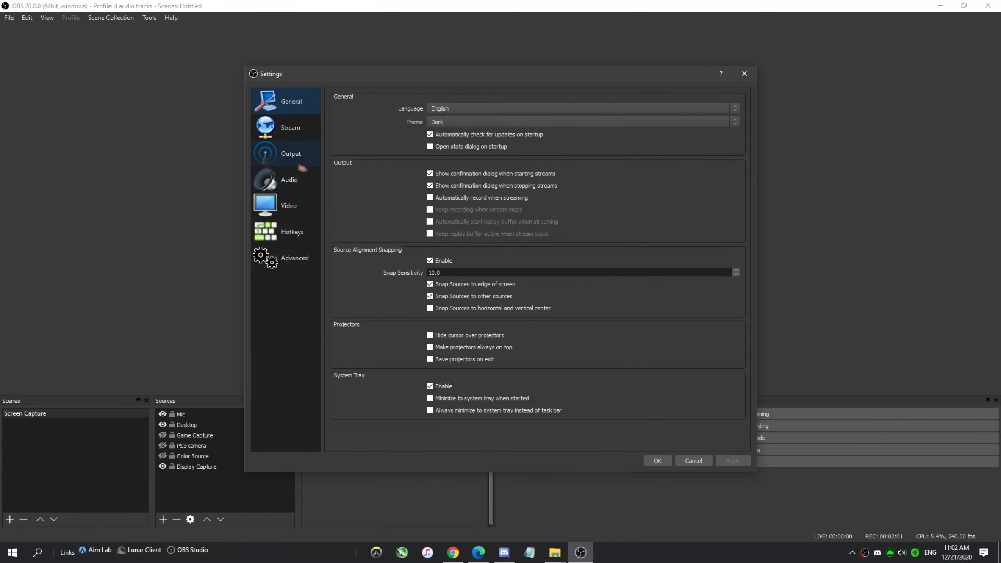
left_click(283, 152)
left_click(537, 123)
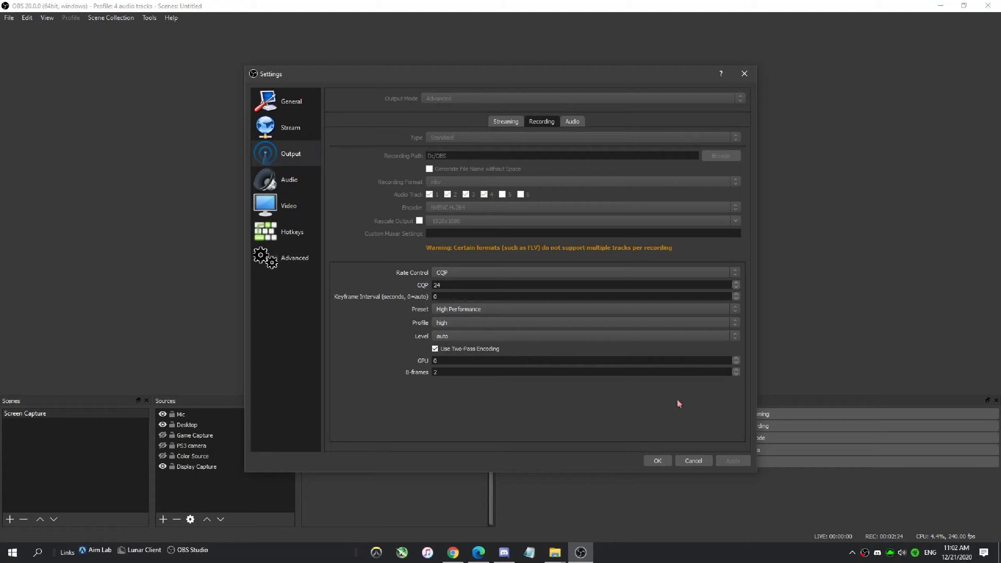
left_click(693, 460)
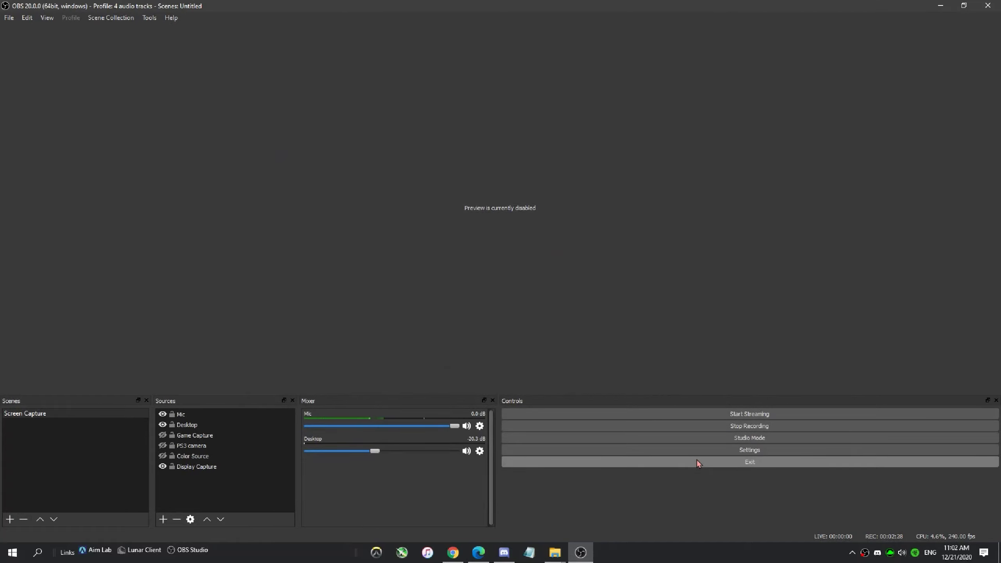
Check the track assignments of the Mic and Desktop sources in the advanced audio properties.
left_click(479, 429)
left_click(513, 460)
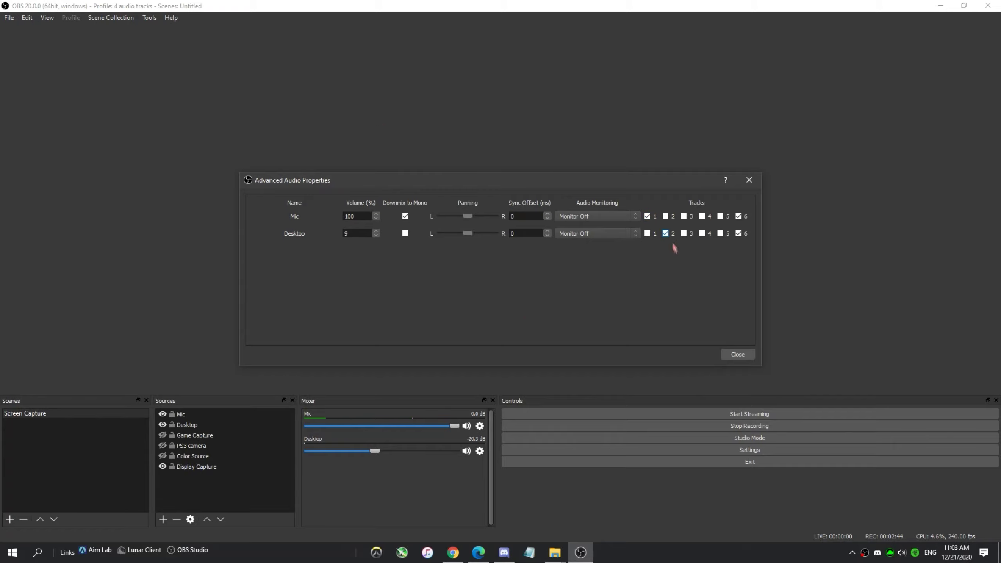
left_click(751, 354)
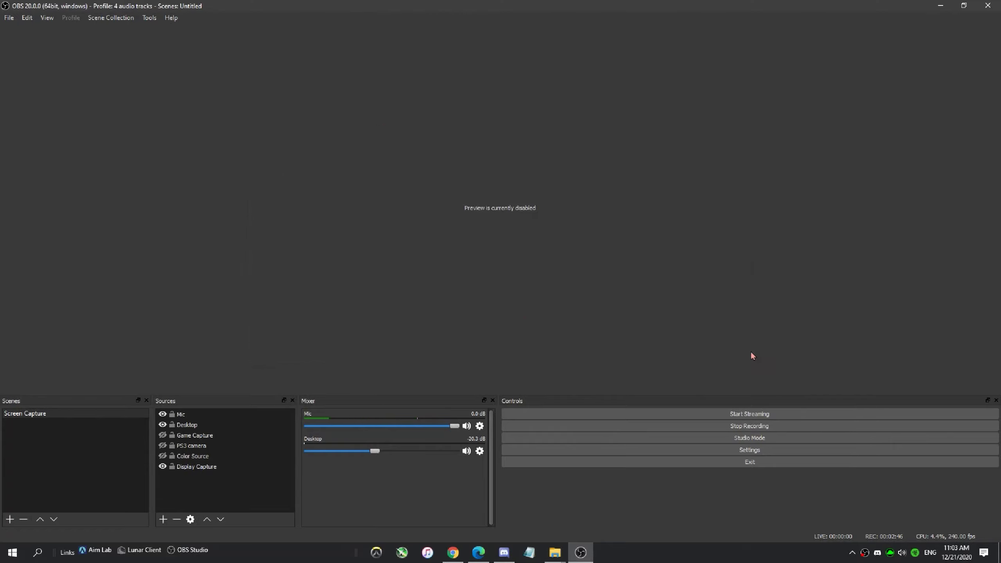
View the OBS Studio 20.0.0 download page in Chrome and return to OBS.
left_click(460, 554)
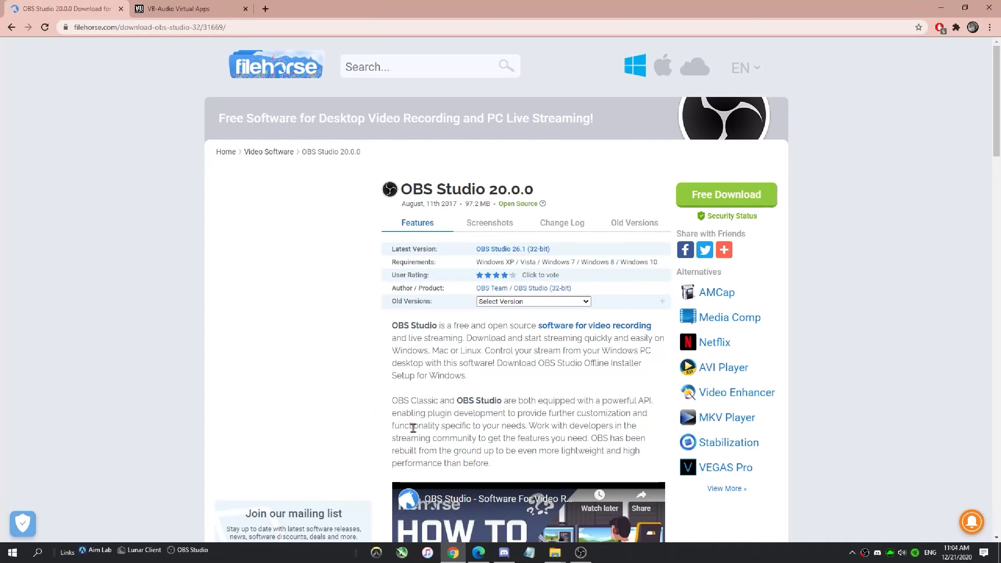
mouse_move(581, 552)
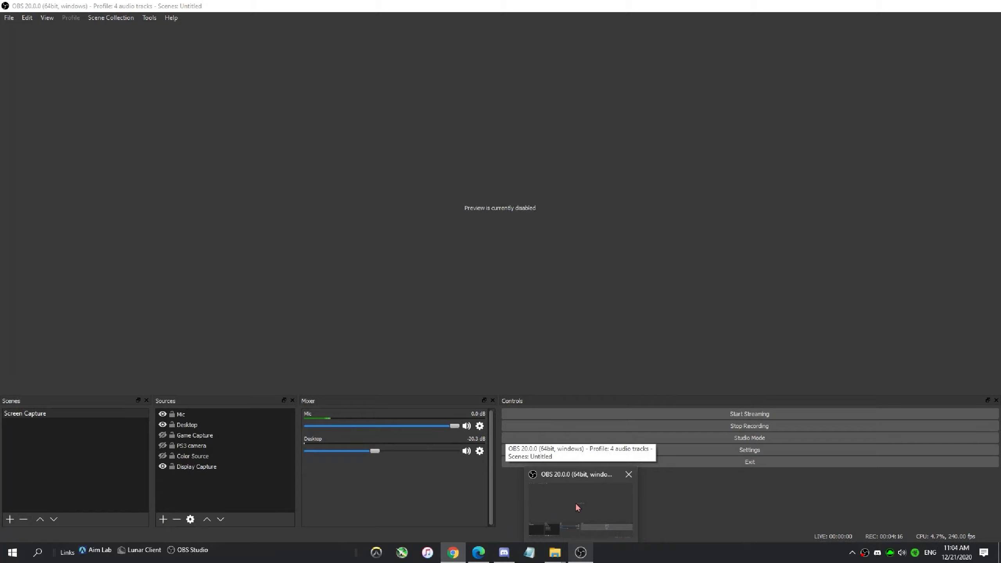
left_click(575, 502)
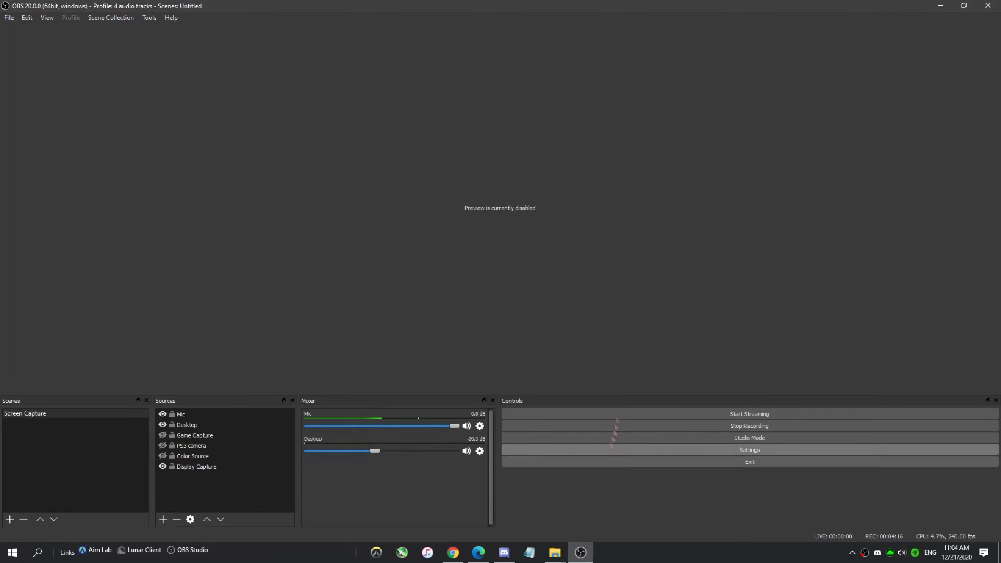
Review the desktop and mic/auxiliary audio device assignments in the audio settings.
left_click(632, 455)
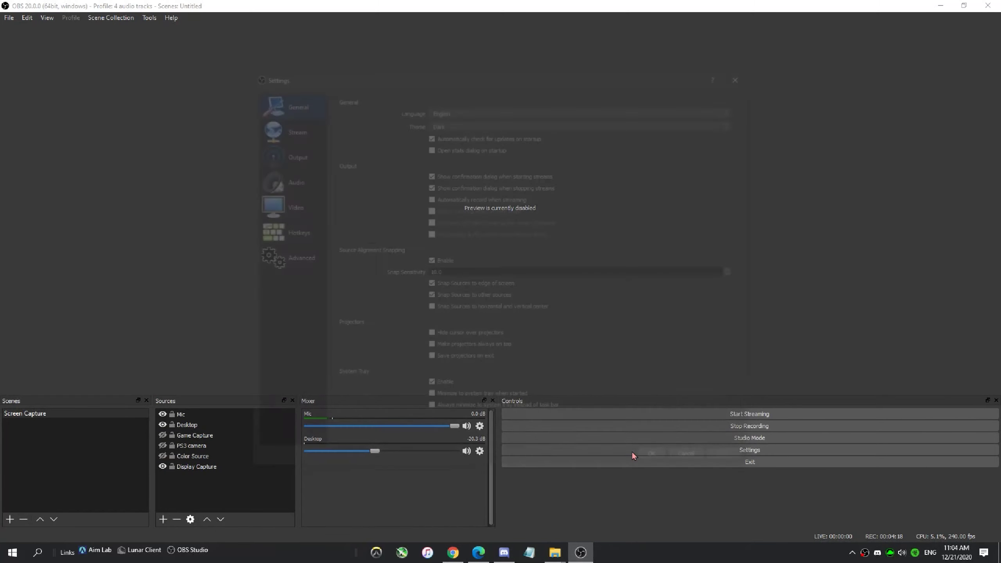
left_click(280, 188)
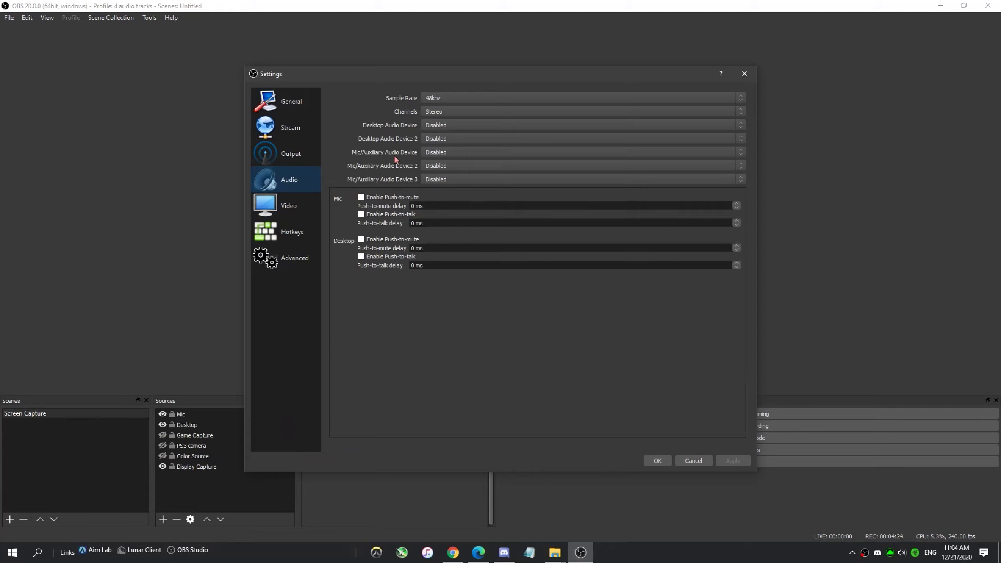
left_click(666, 467)
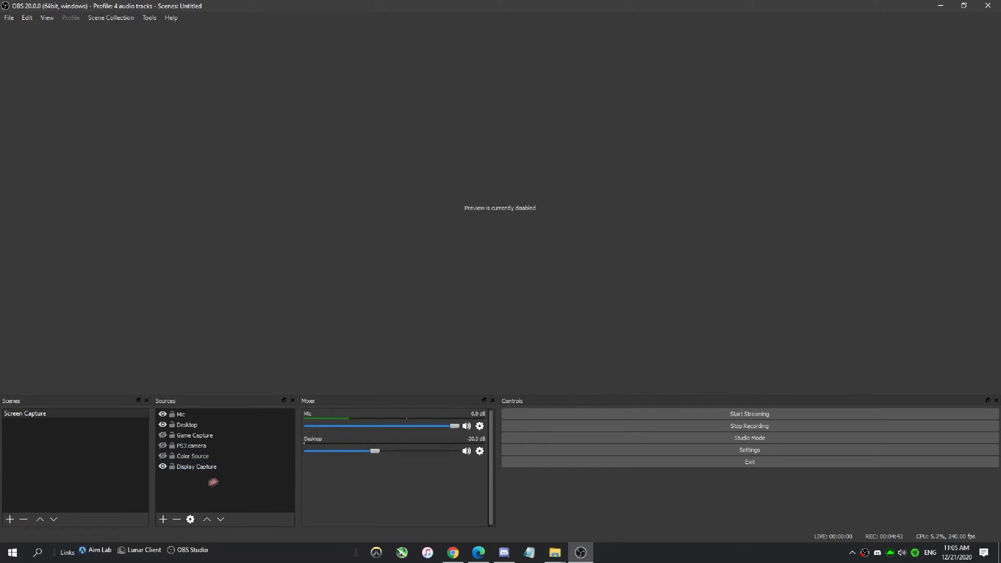
Add a new Audio Output Capture source named Discord to the Screen Capture scene.
left_click(162, 518)
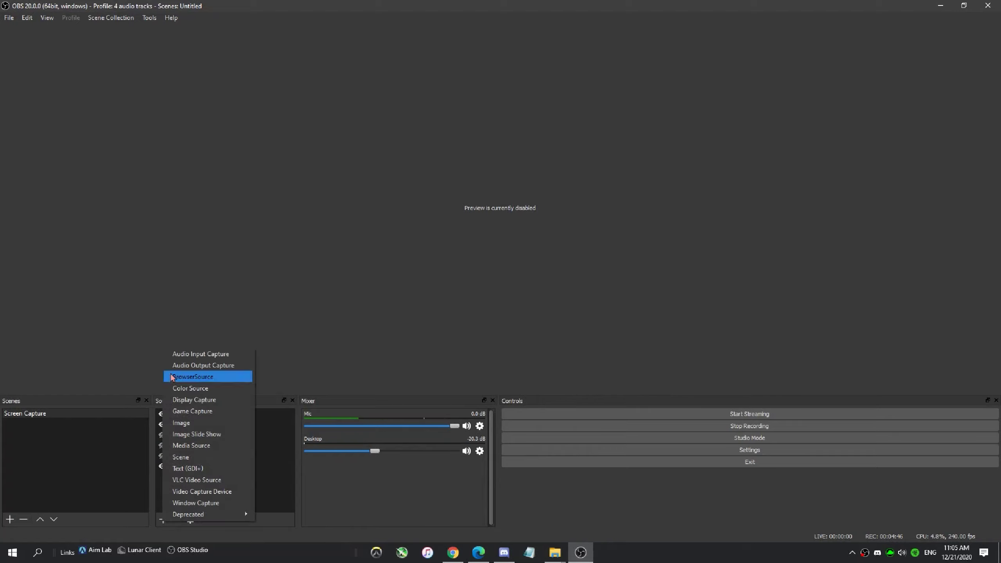
left_click(228, 368)
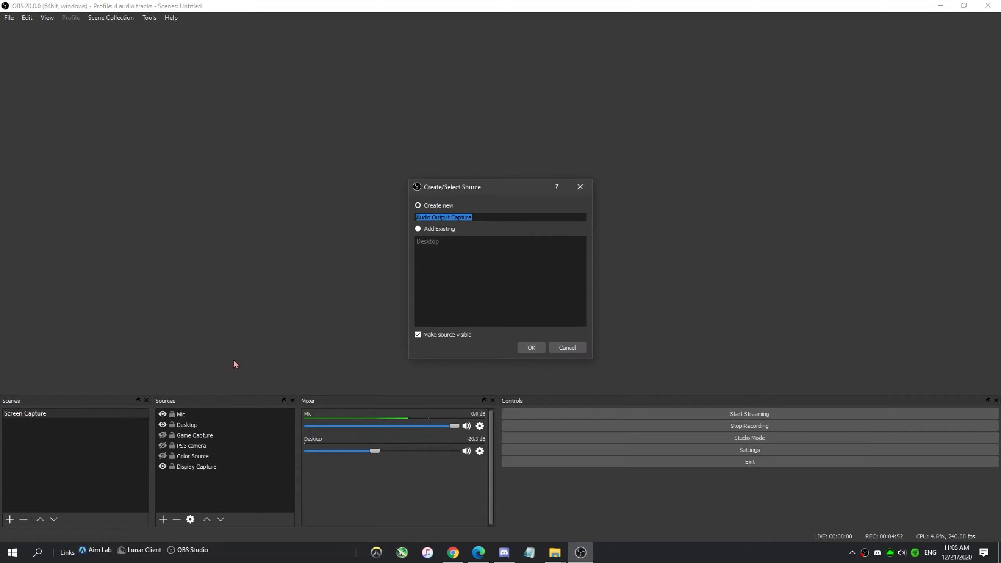
type("Discord")
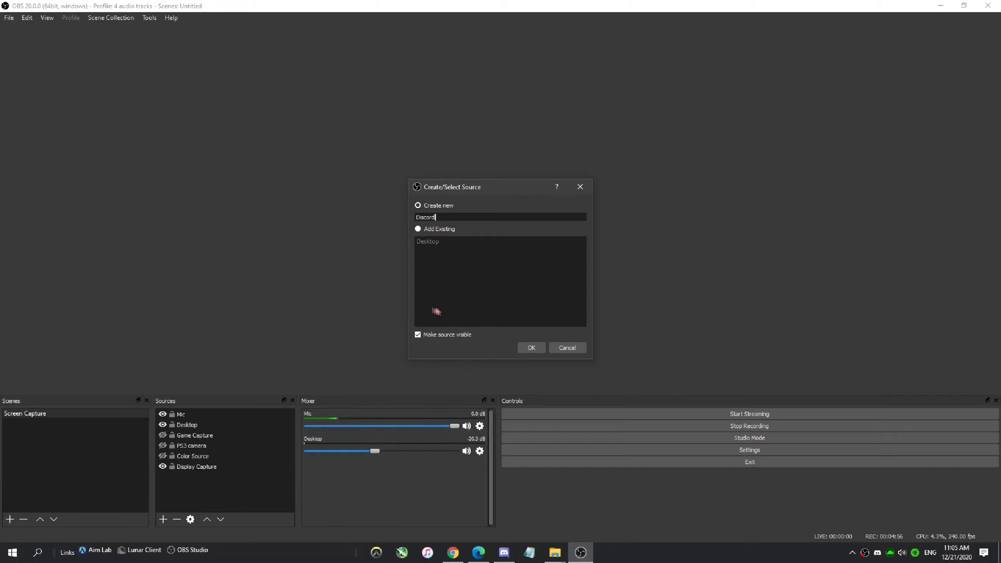
left_click(533, 348)
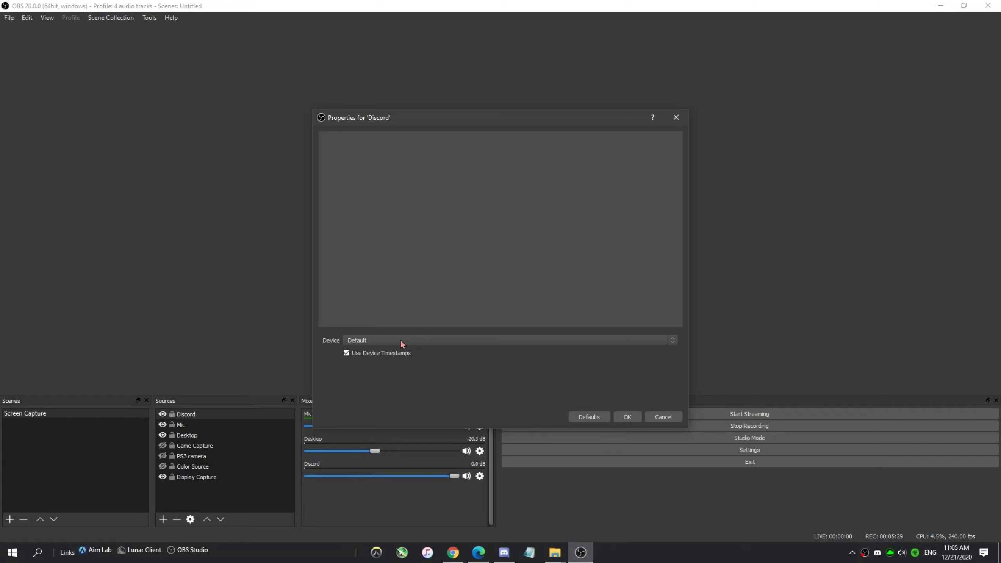
Look through the Discord source's available devices and read the Windows installation notes for the VB-CABLE driver in Chrome.
left_click(401, 341)
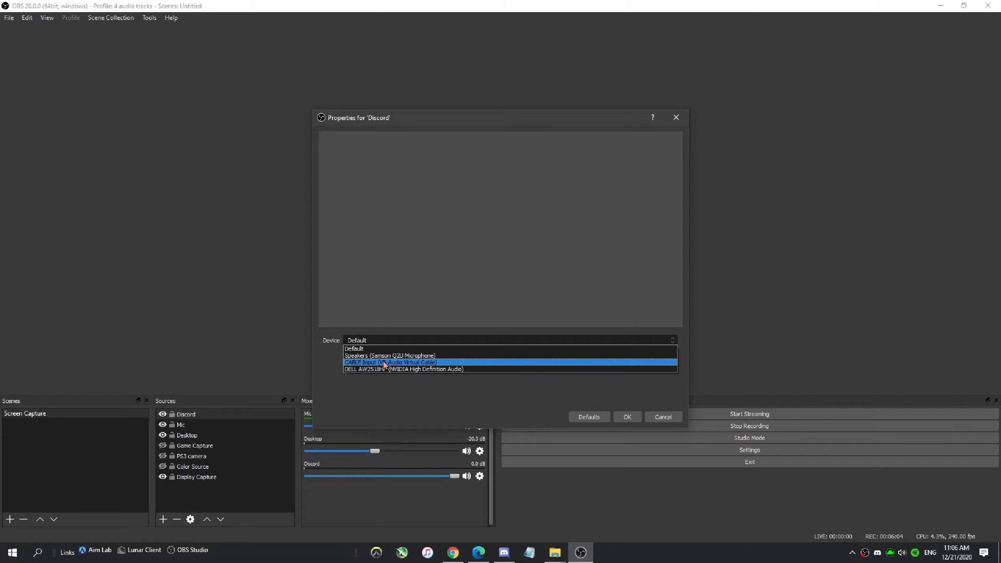
left_click(334, 373)
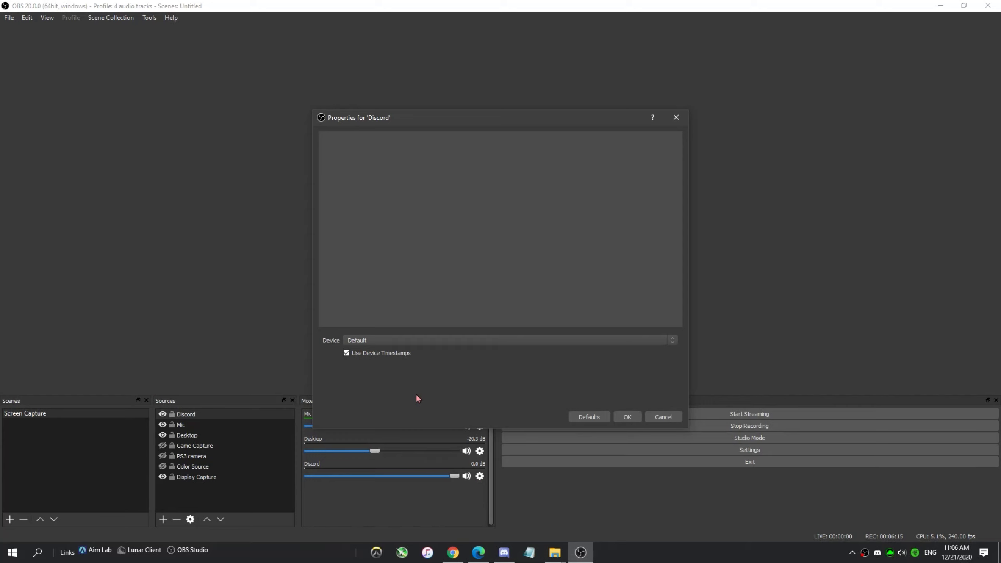
left_click(453, 552)
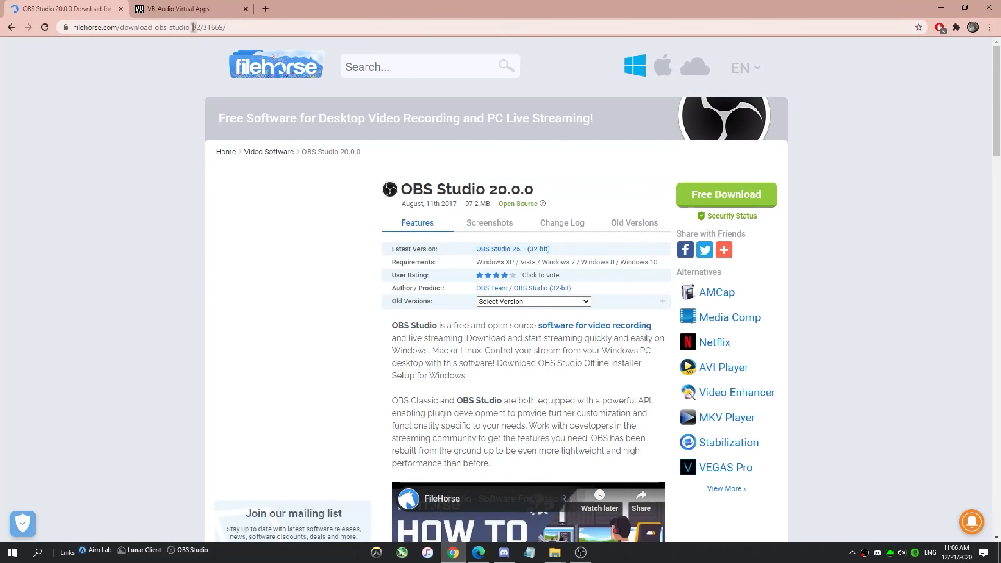
key("ctrl+Tab")
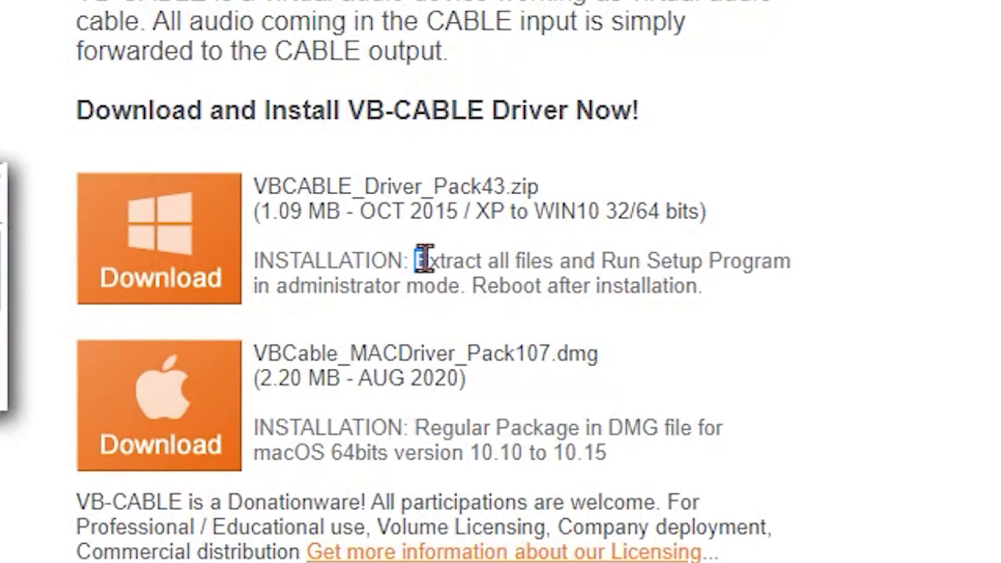
left_click_drag(611, 275, 637, 274)
left_click_drag(498, 249, 669, 268)
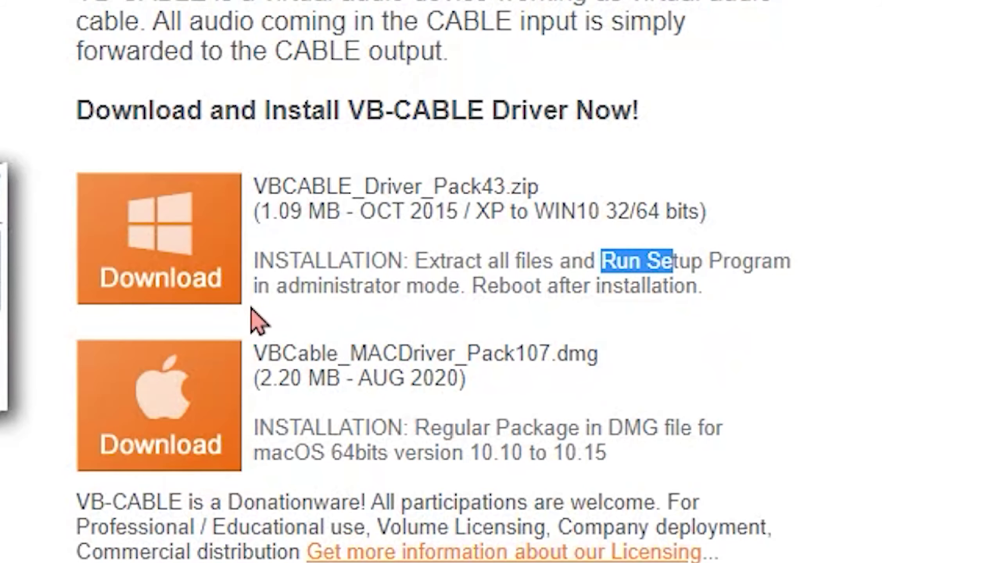
left_click_drag(248, 290, 457, 326)
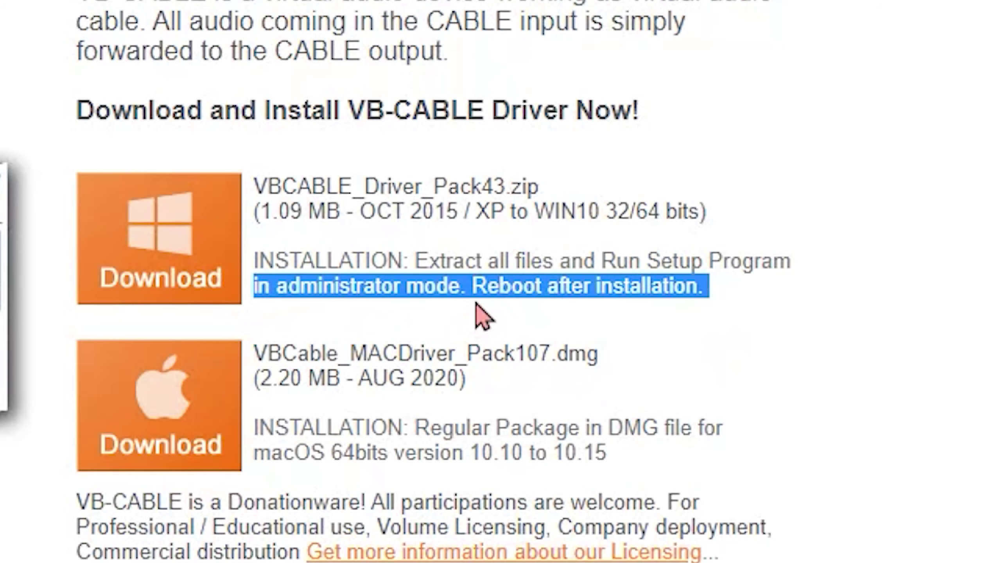
left_click_drag(482, 285, 700, 286)
Back in OBS, set the Discord source's device to CABLE Input (VB-Audio Virtual Cable) and lower its volume to about -6.1 dB.
mouse_move(589, 559)
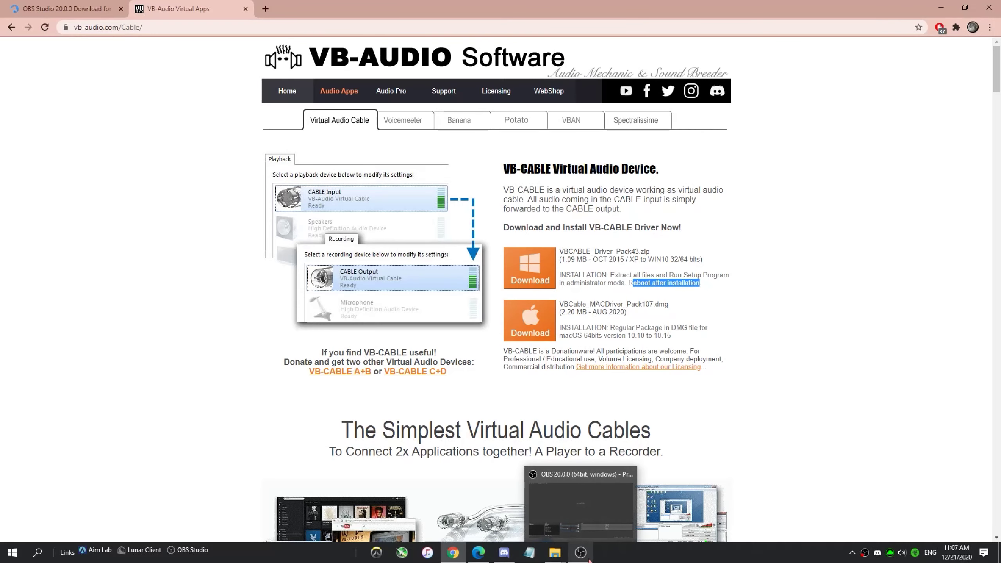
left_click(583, 485)
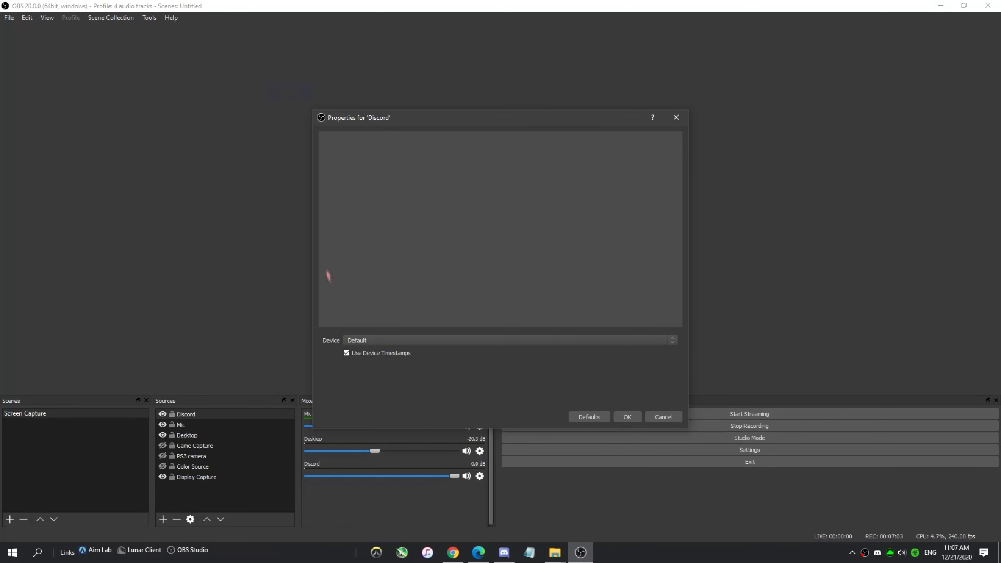
left_click(397, 342)
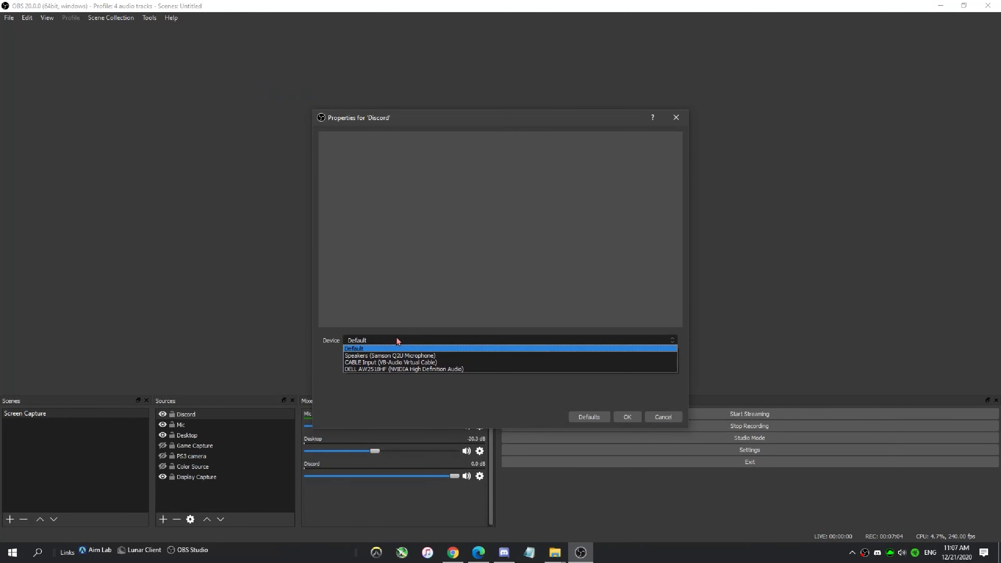
left_click(355, 363)
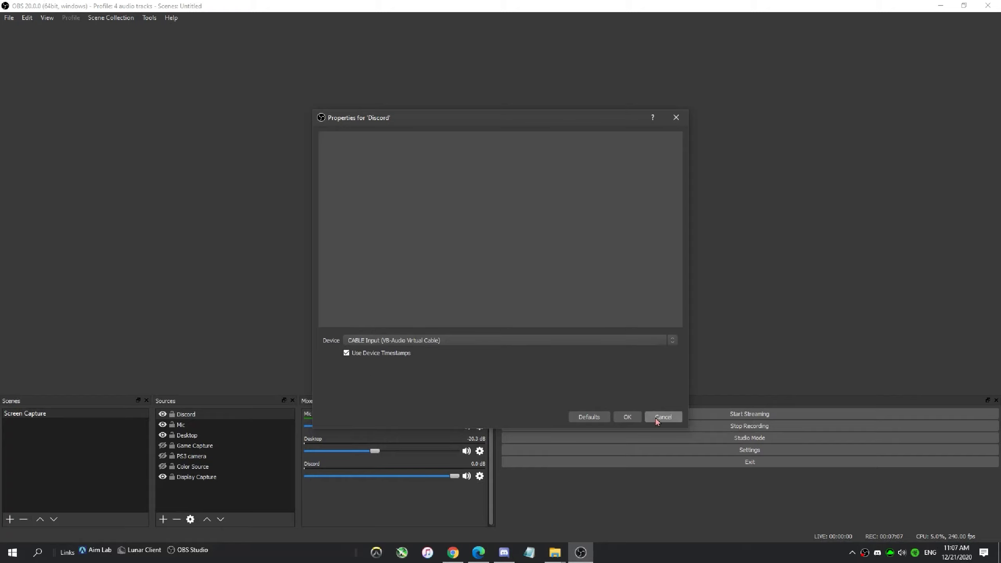
left_click(628, 417)
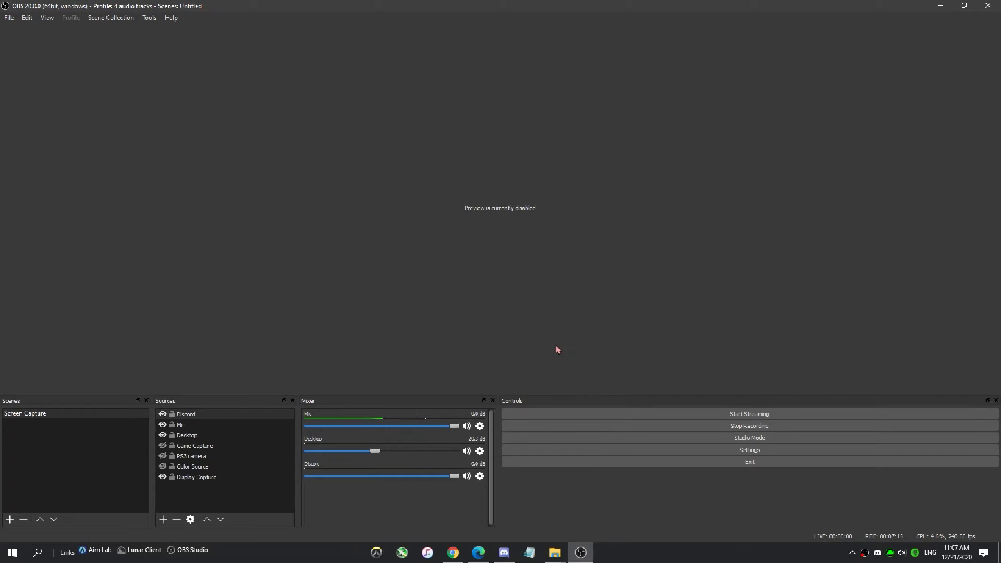
left_click_drag(454, 475, 423, 476)
Switch to Discord and set the voice output device to CABLE Input (VB-Audio Virtual Cable).
left_click(504, 552)
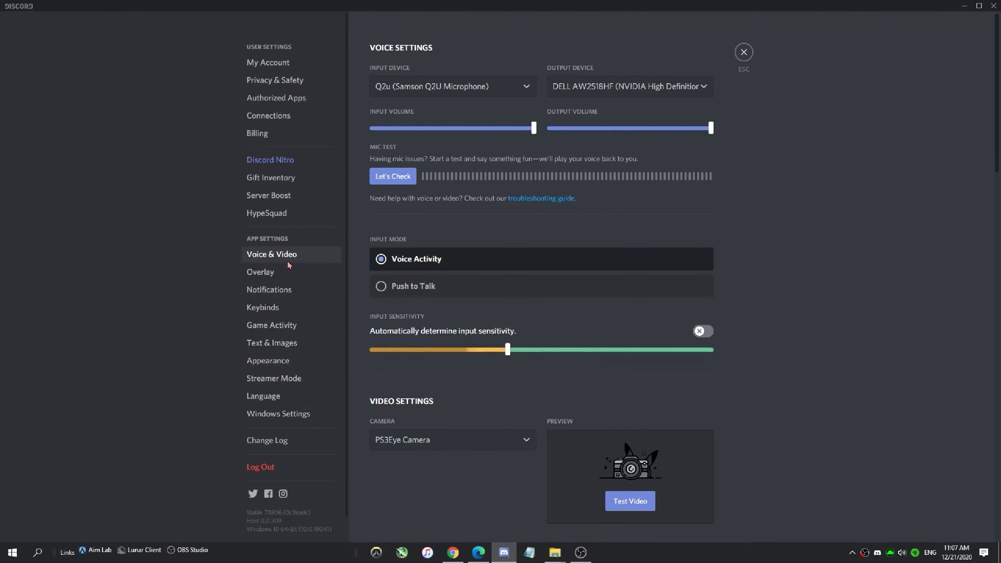
left_click(603, 90)
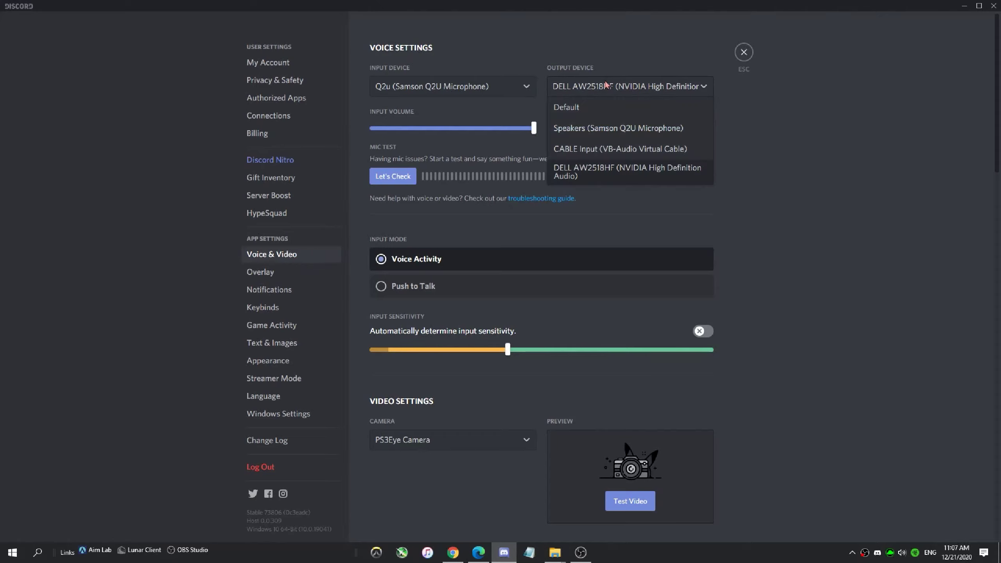
left_click(595, 155)
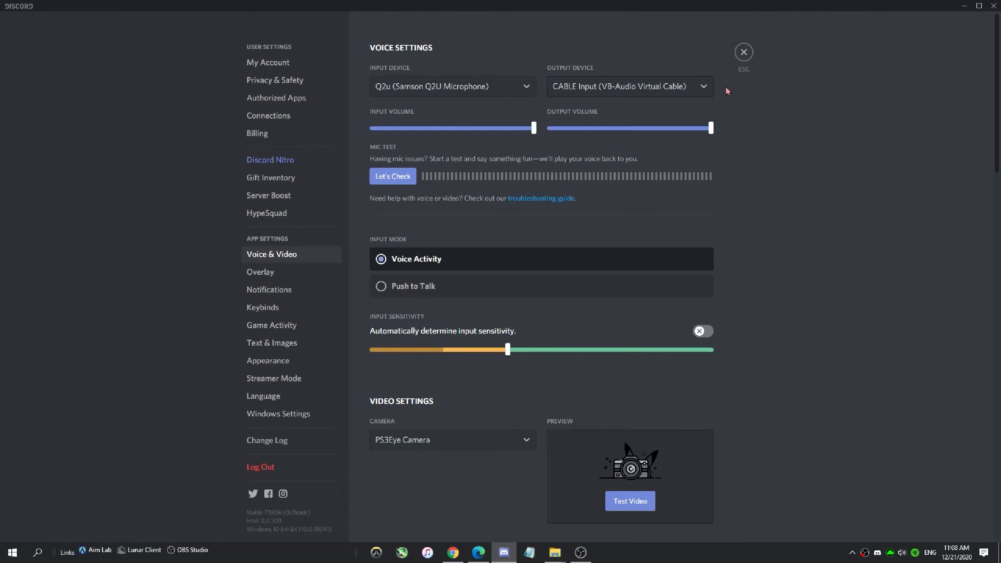
Return to OBS and set the Discord source's audio monitoring to Monitor and Output in the advanced audio properties.
left_click(581, 552)
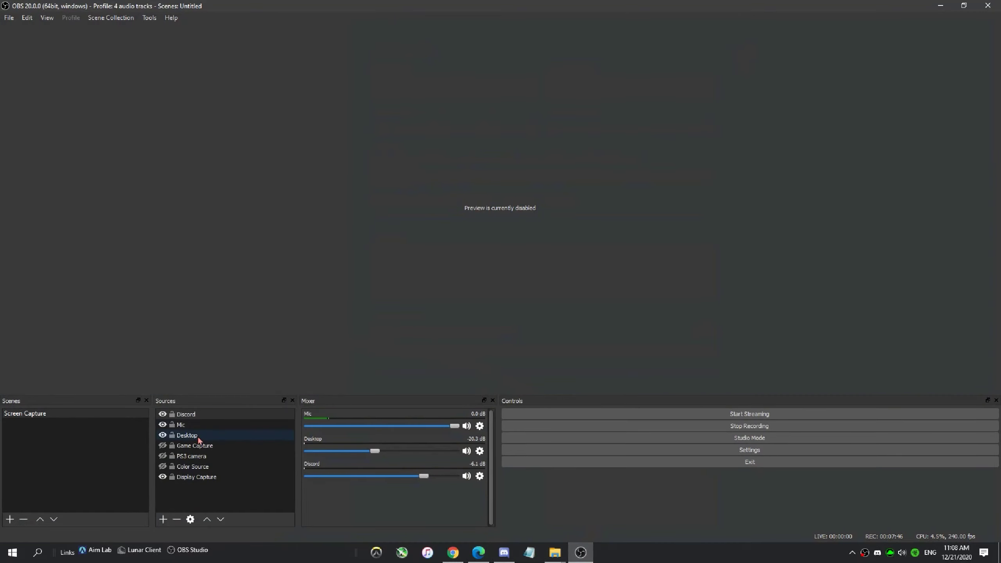
left_click(480, 476)
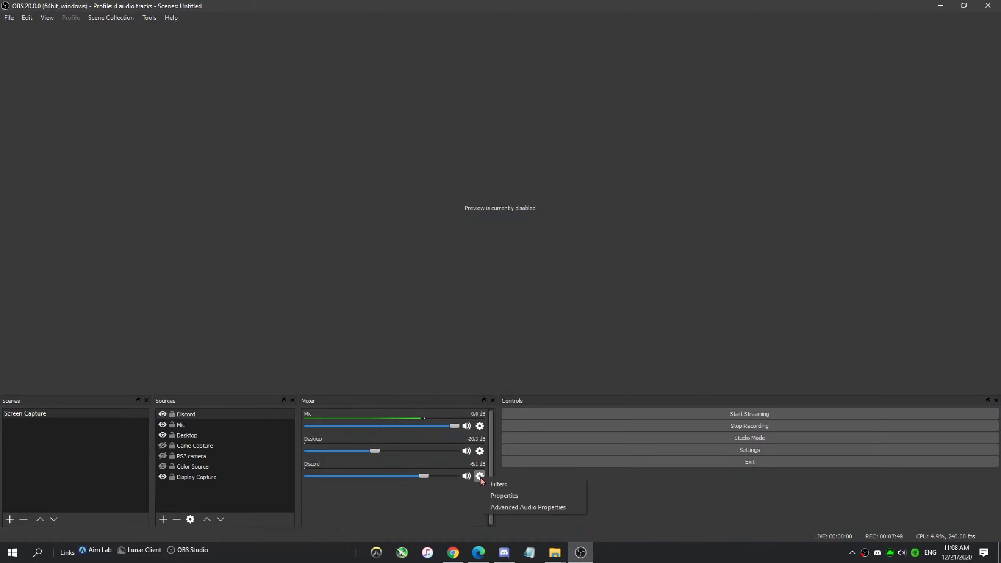
left_click(510, 510)
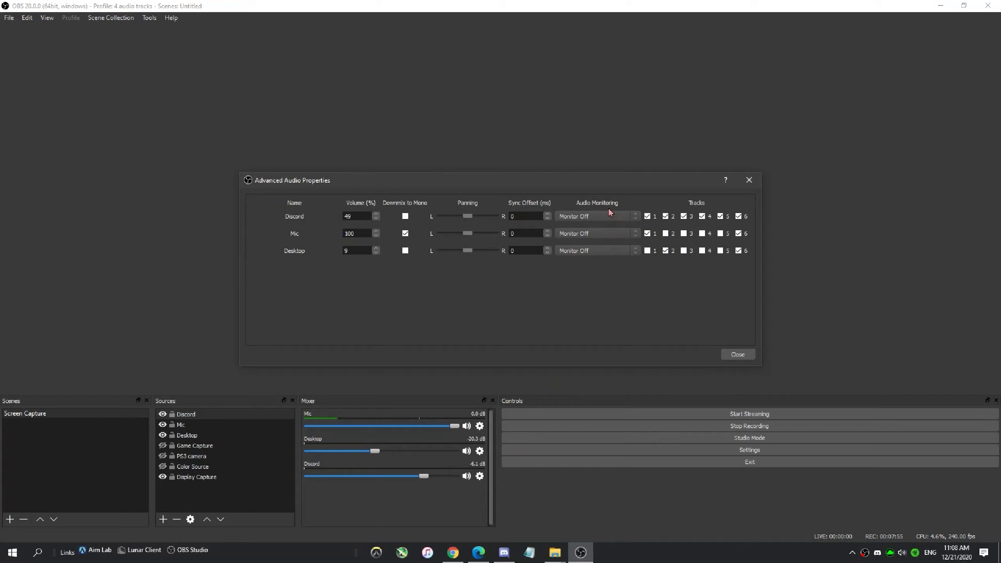
left_click(578, 218)
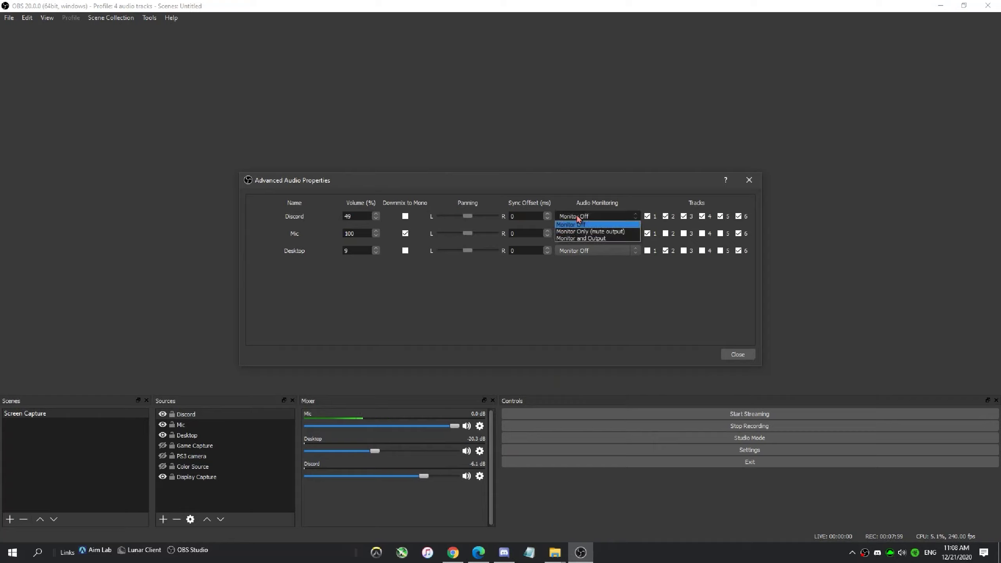
left_click(581, 238)
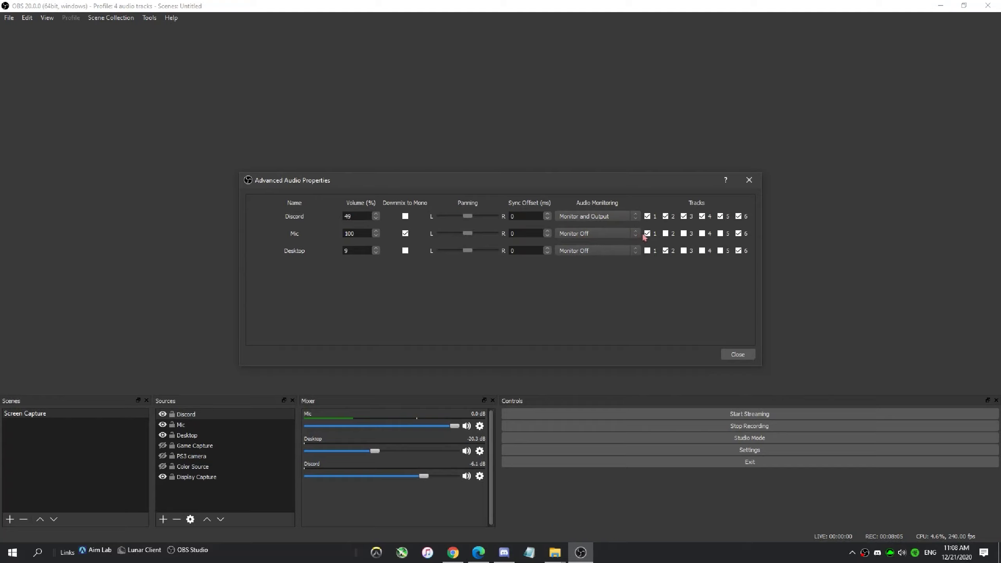
Assign the Discord source to audio track 3 only and close the advanced audio properties.
left_click(666, 217)
left_click(721, 217)
left_click(739, 216)
left_click(740, 356)
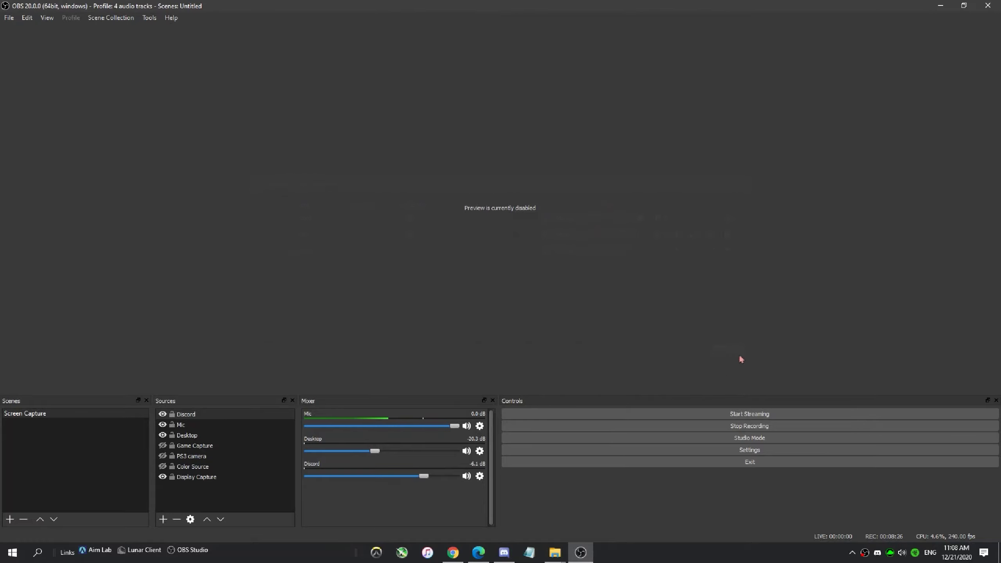
Review which audio tracks are enabled in the recording output settings, and close the settings.
left_click(698, 452)
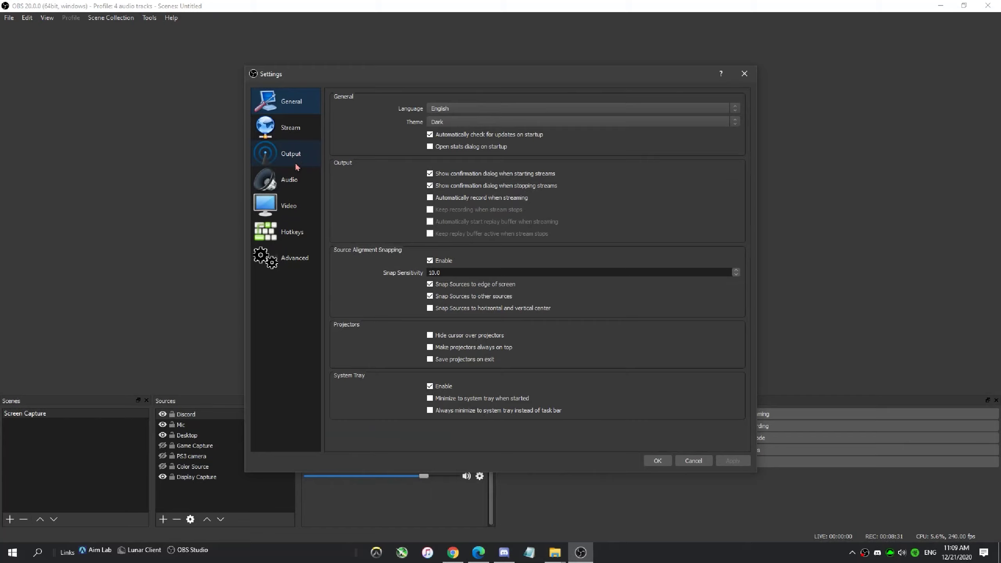
left_click(297, 165)
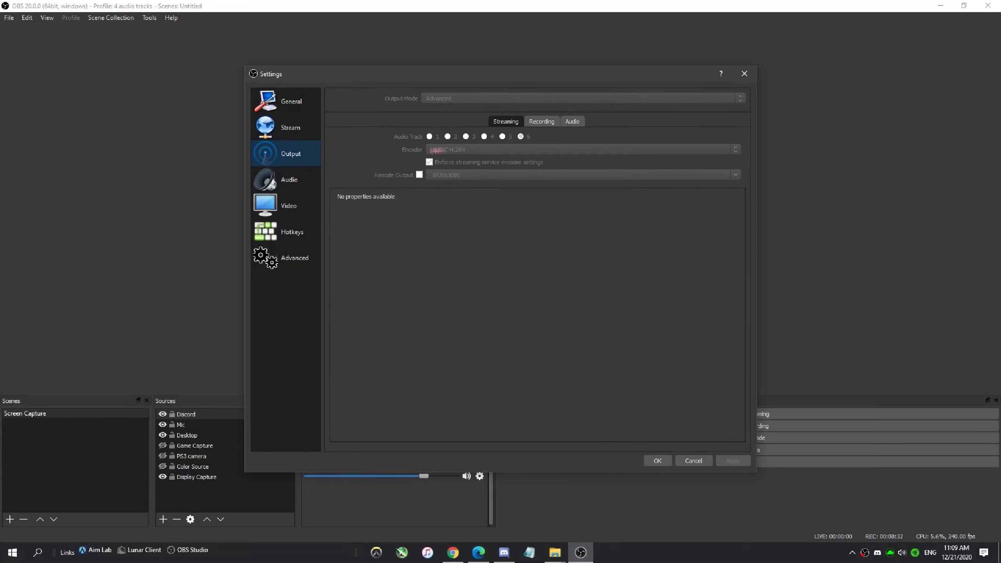
left_click(549, 123)
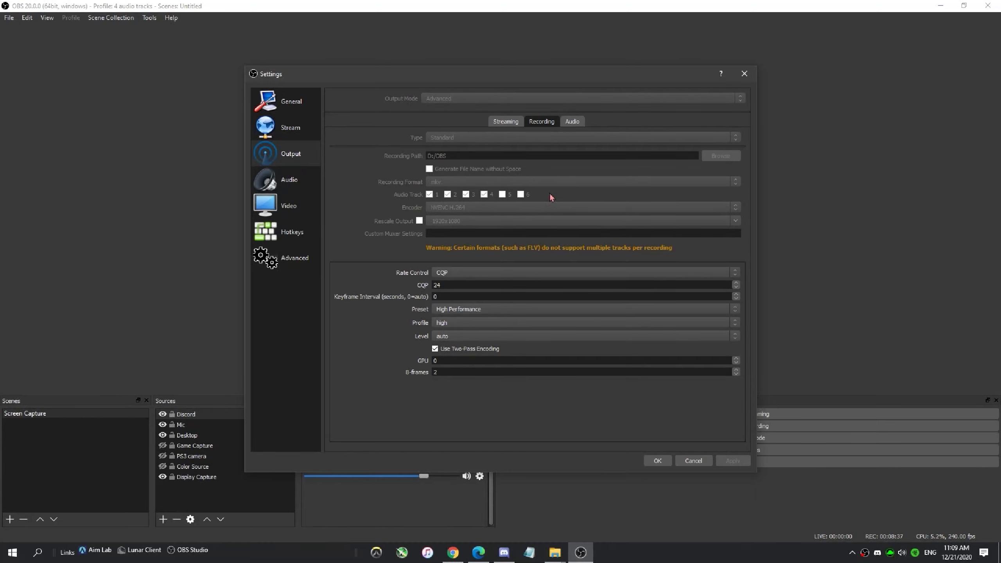
left_click(664, 461)
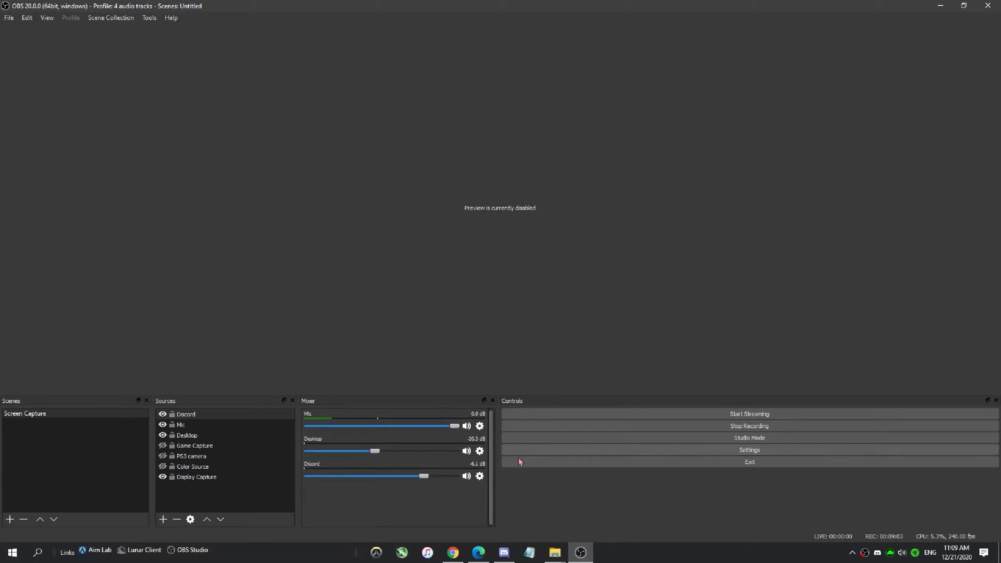
Launch iTunes and open the App volume and device preferences in the Windows sound settings.
key("super+s")
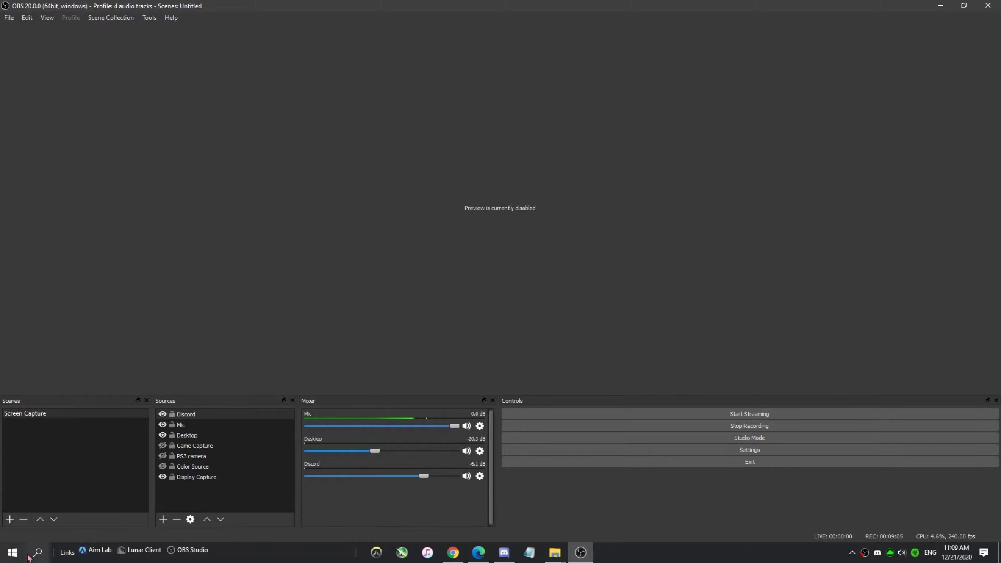
type("itunes")
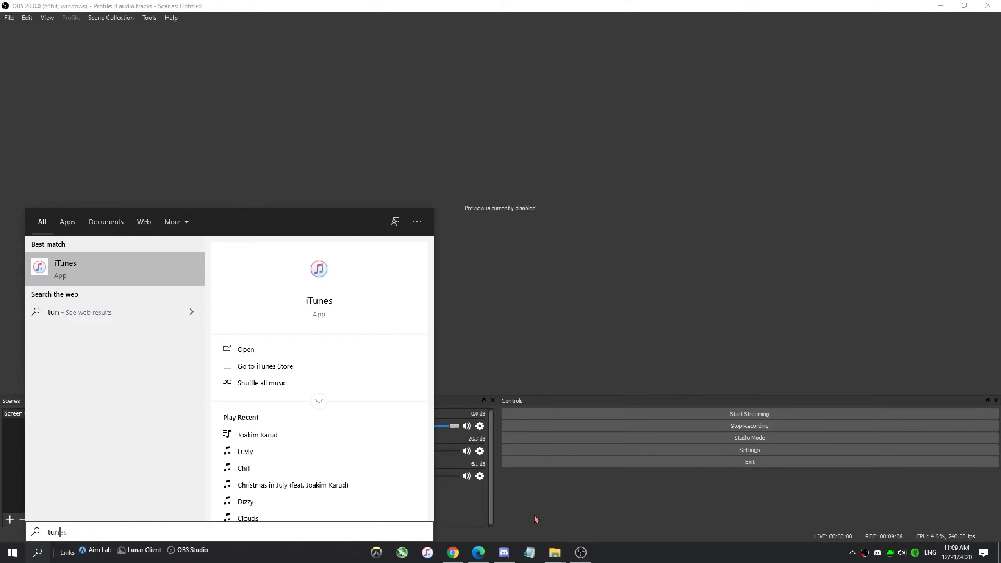
key("Return")
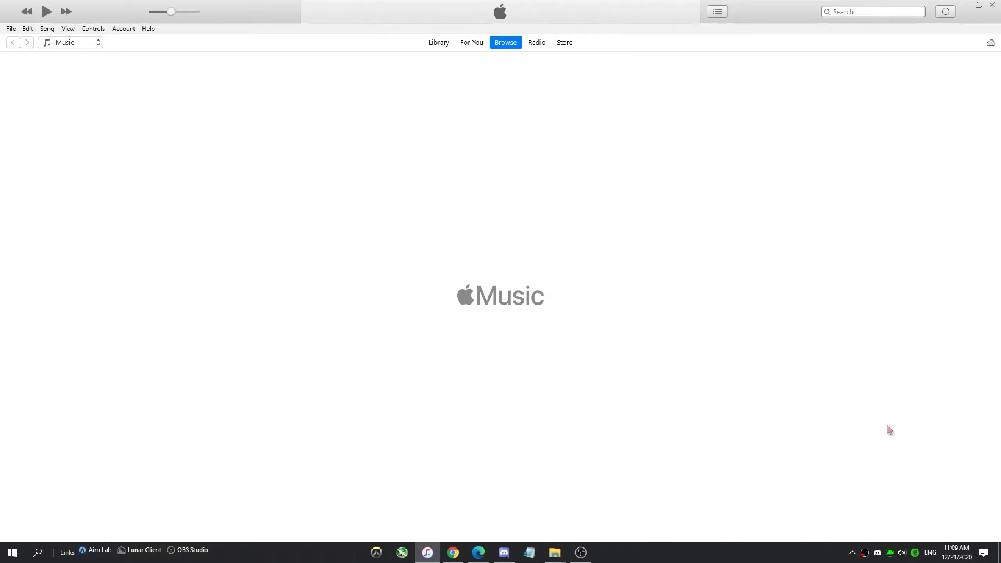
right_click(903, 552)
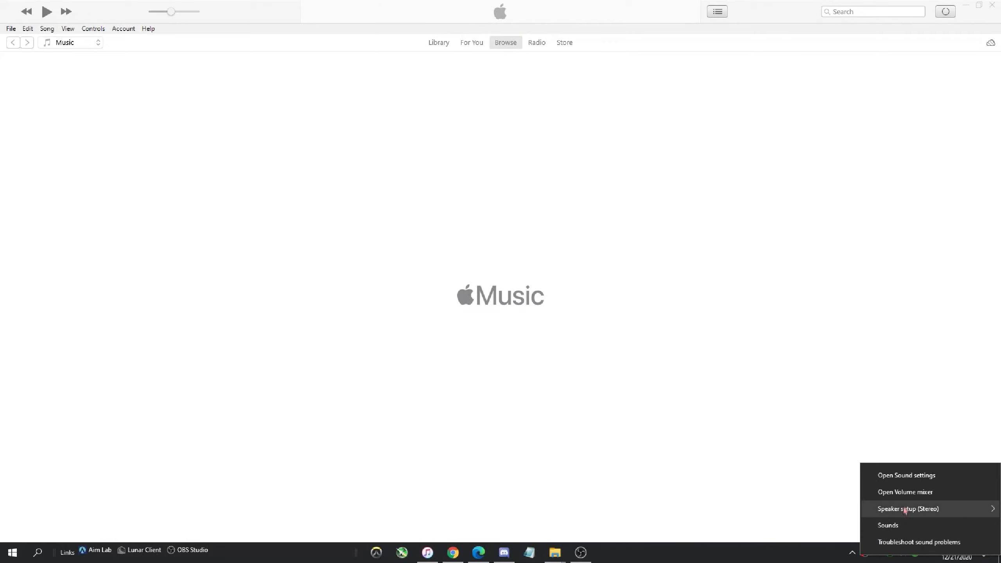
left_click(906, 478)
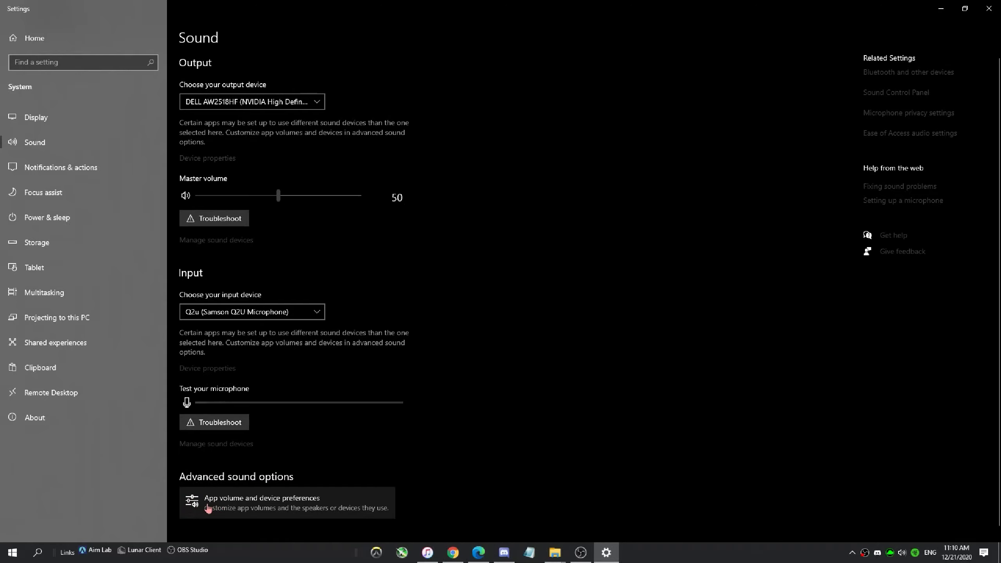
left_click(280, 506)
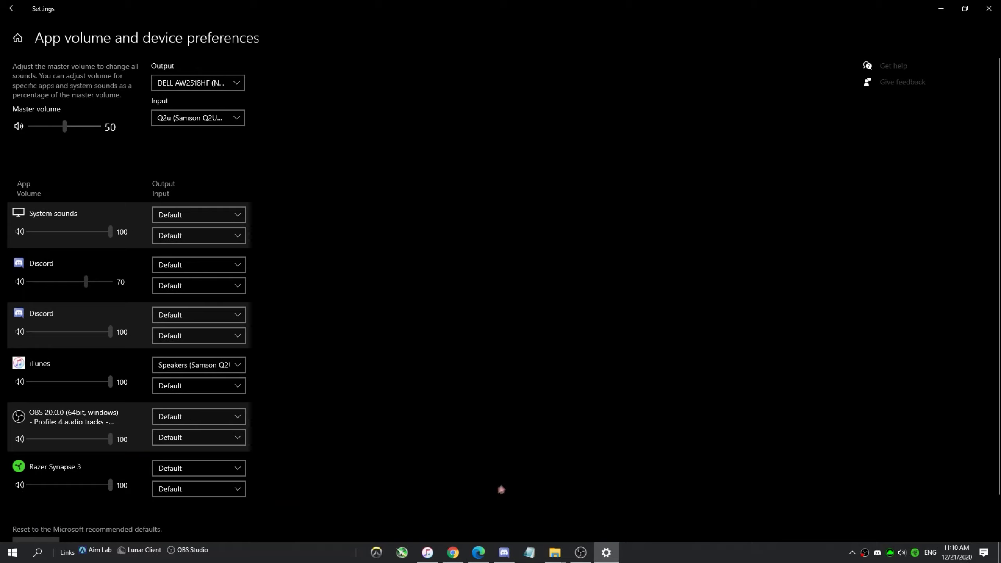
Check the iTunes window and review the output devices offered for iTunes in the Windows app volume preferences.
left_click(428, 552)
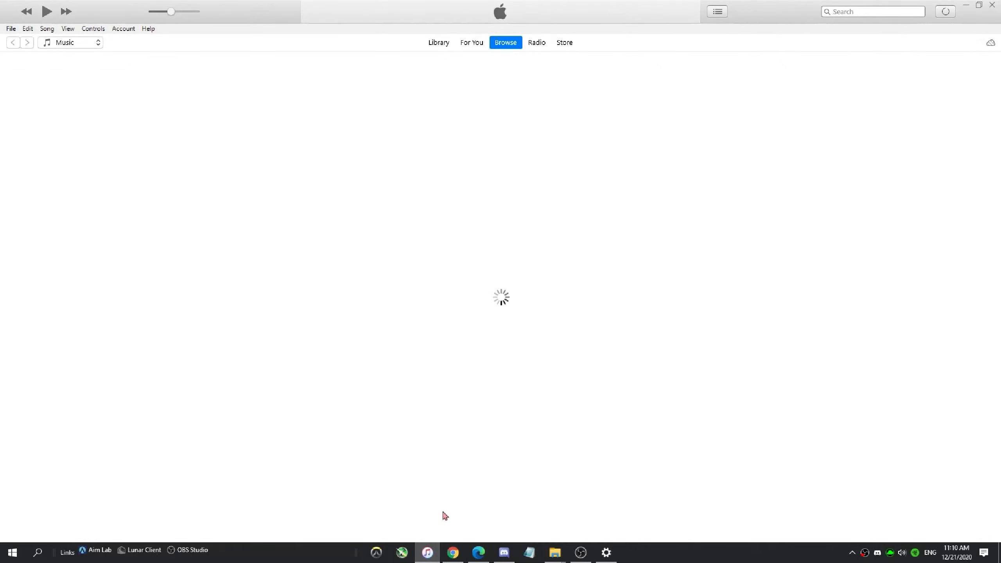
left_click(605, 552)
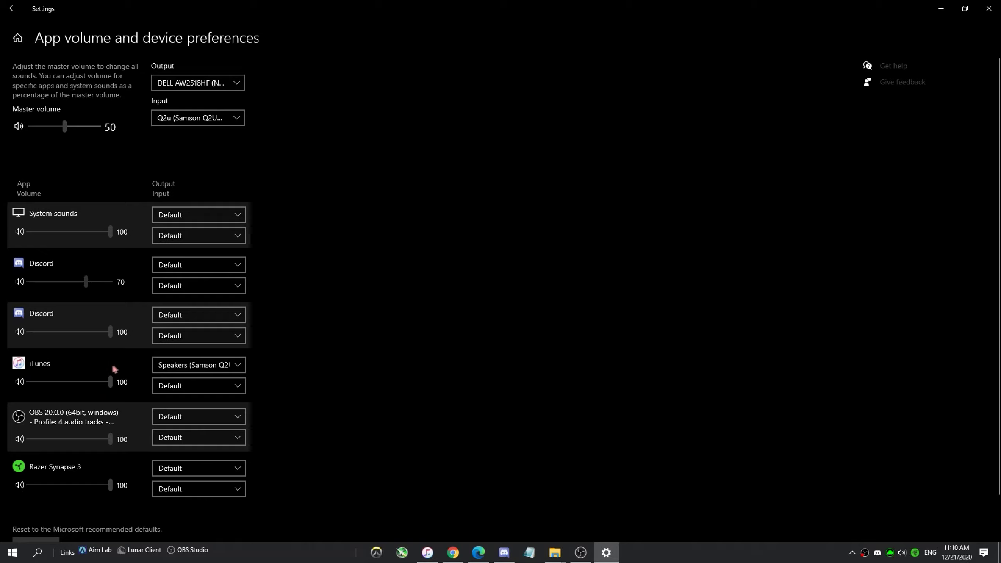
left_click(165, 367)
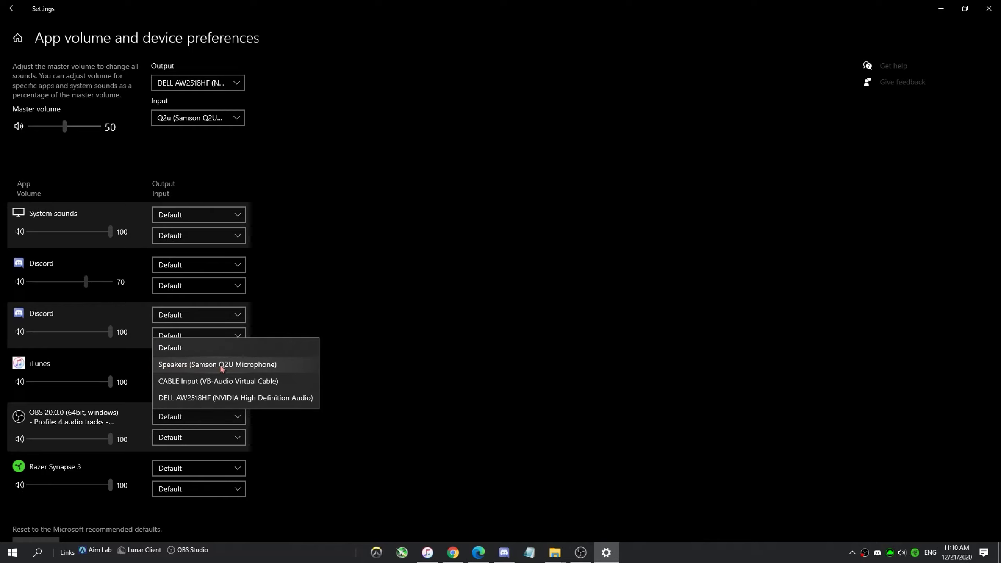
left_click(379, 363)
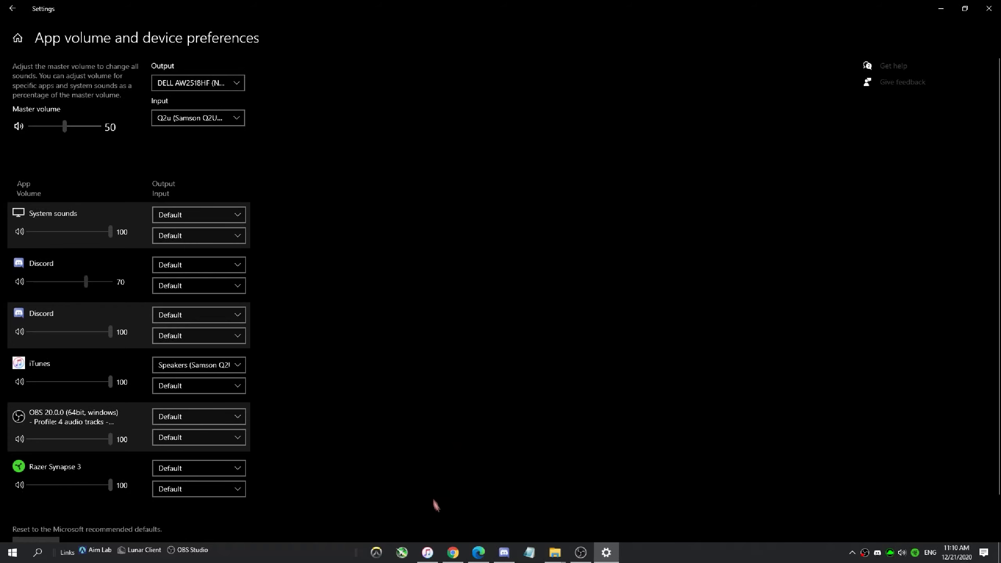
Switch to Chrome and look at the additional VB-CABLE A+B and C+D offers on the VB-Audio page.
mouse_move(452, 552)
left_click(453, 512)
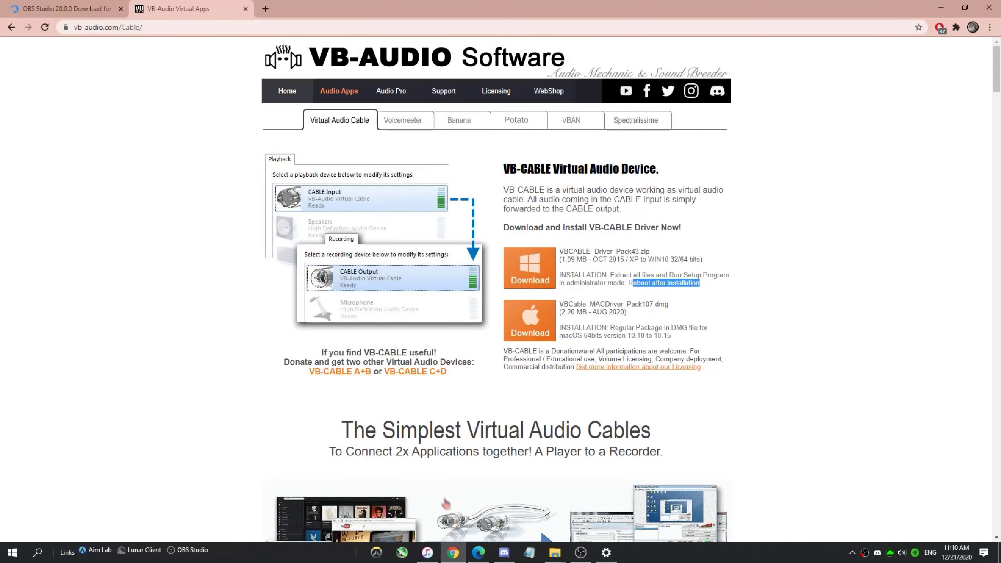
left_click(329, 373)
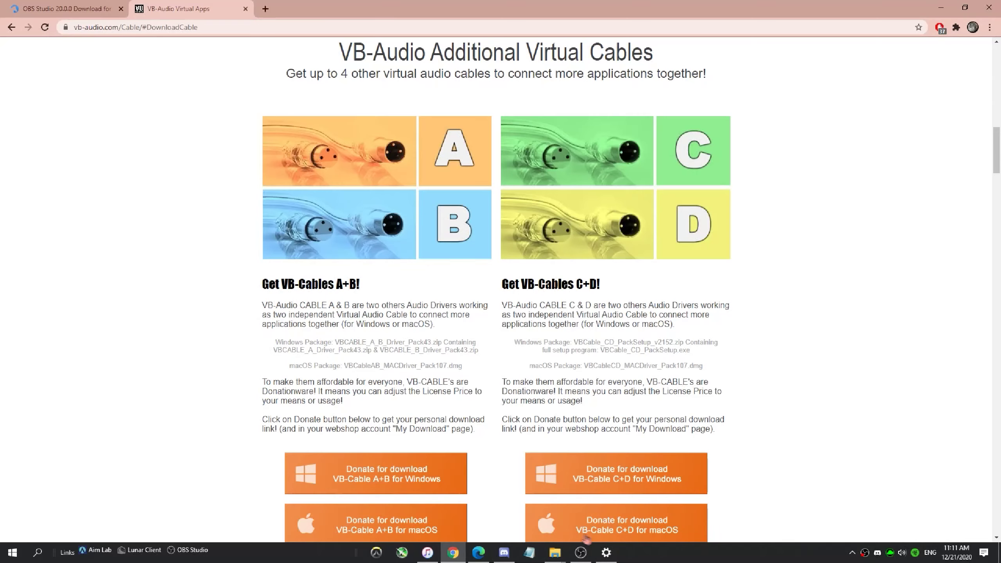
Return to the Windows app volume preferences and set the iTunes output to Speakers (Samson Q2U Microphone).
left_click(606, 552)
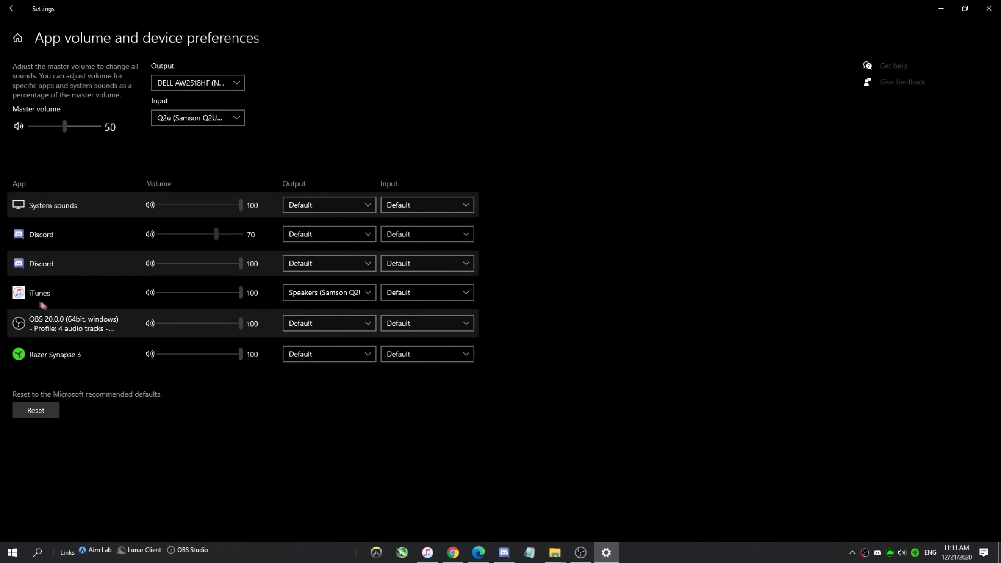
left_click(302, 298)
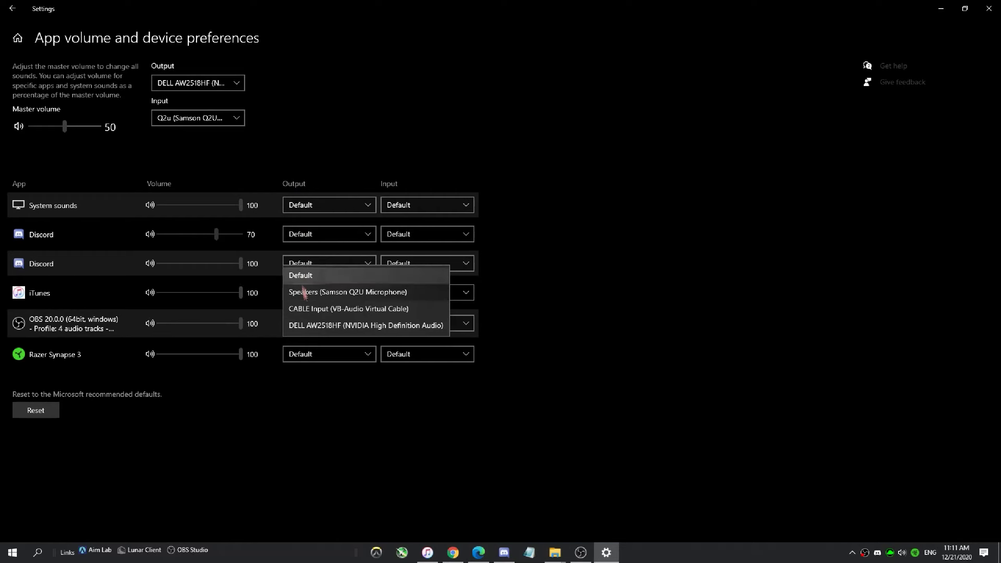
left_click(358, 292)
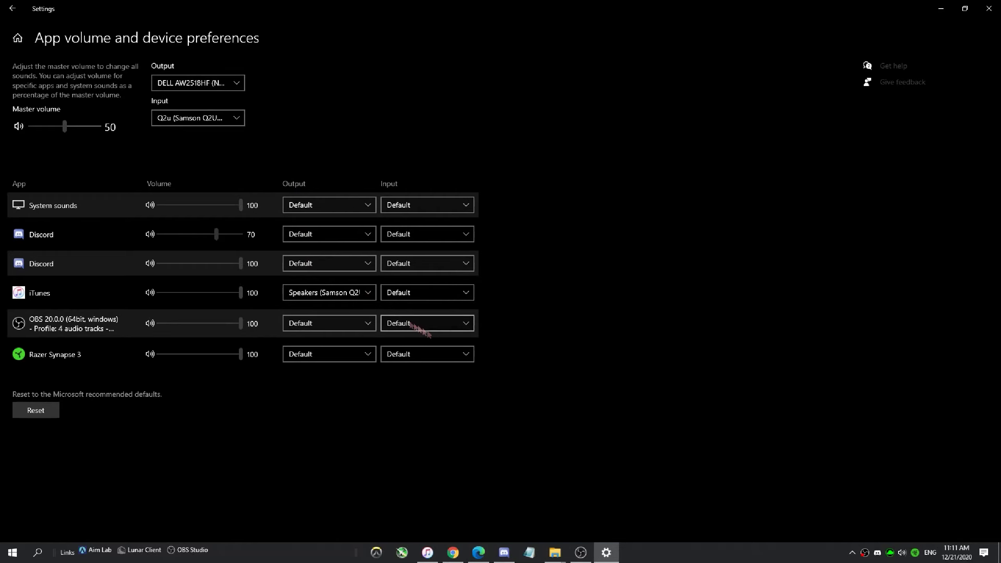
Back in OBS, add an Audio Output Capture source named Music with Speakers (Samson Q2U Microphone) as its device.
left_click(503, 553)
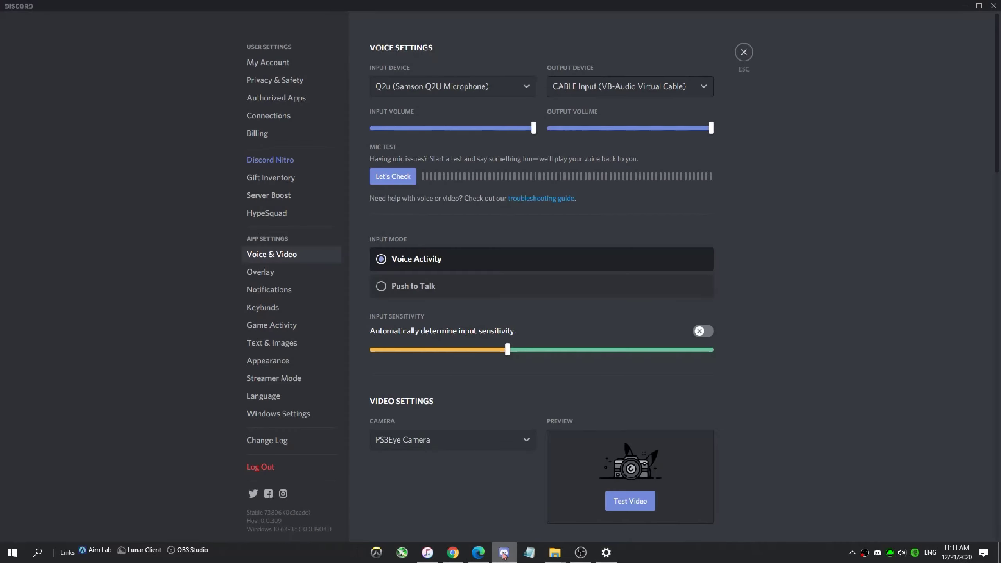
left_click(580, 552)
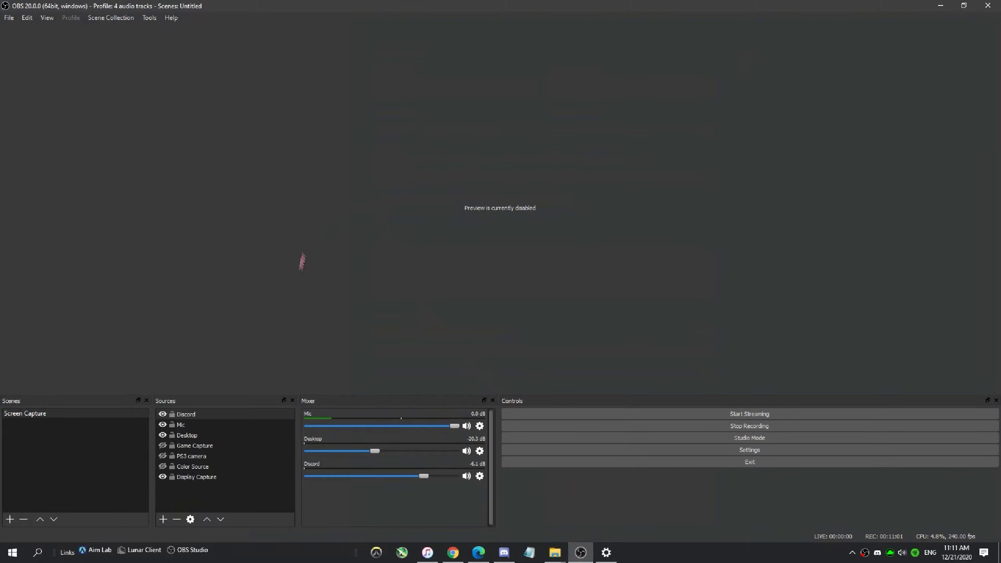
left_click(162, 519)
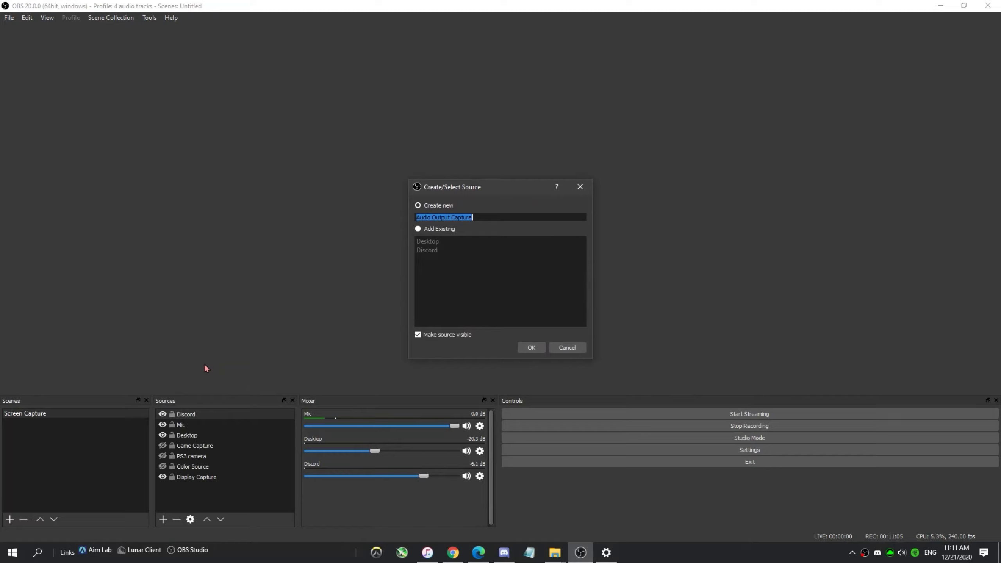
type("Music")
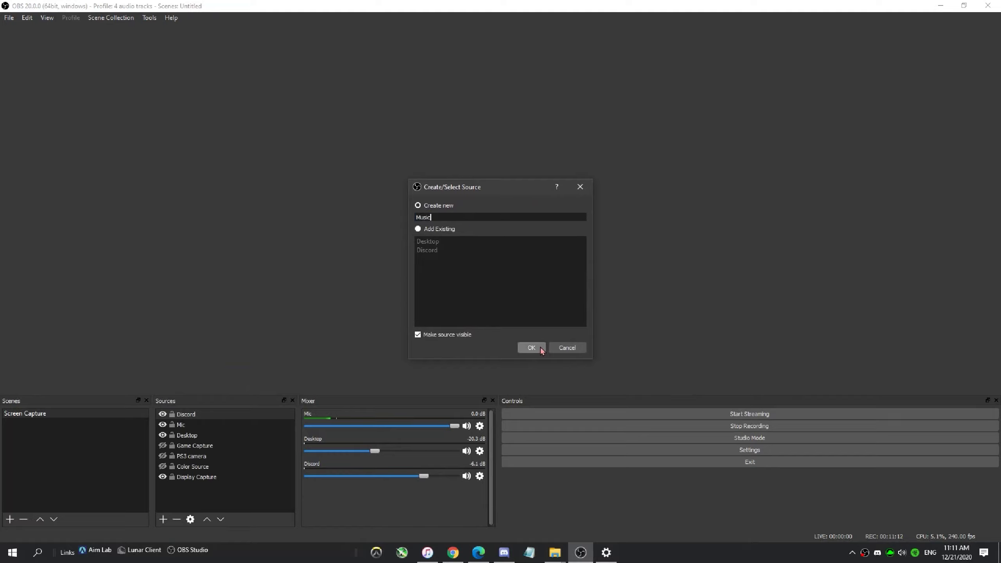
left_click(531, 347)
left_click(390, 341)
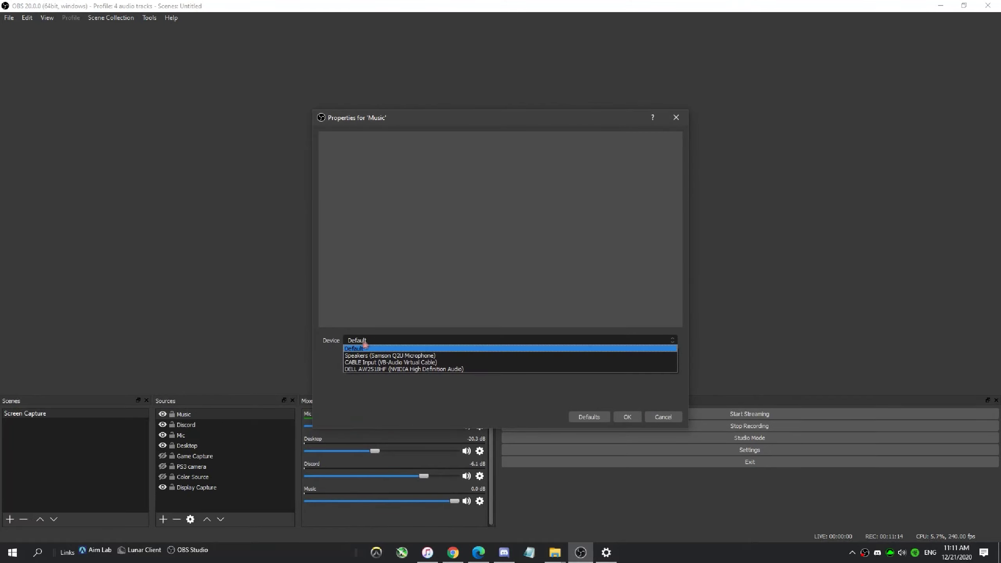
left_click(390, 356)
left_click(630, 417)
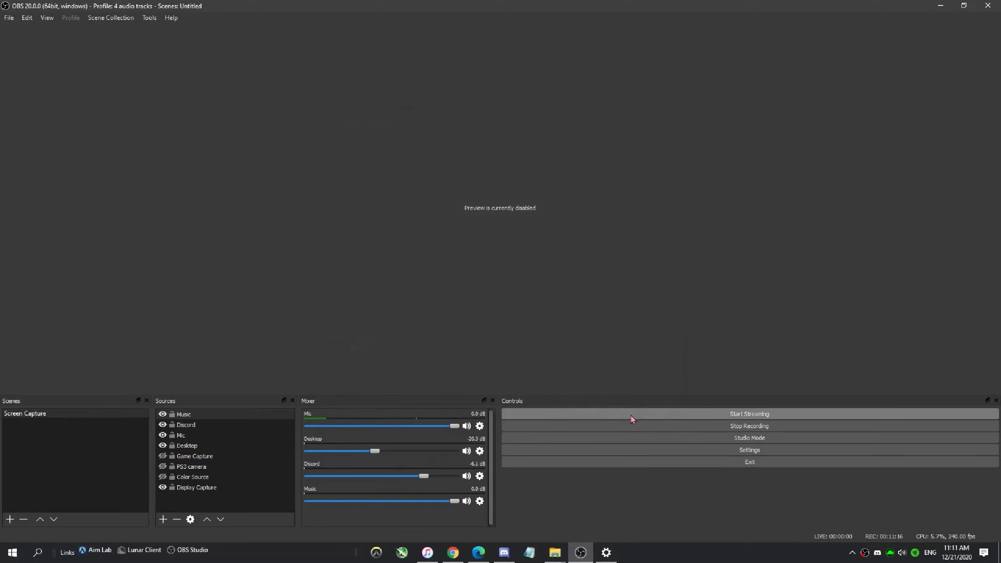
In the advanced audio properties, limit Music to tracks 4 and 6 with Monitor and Output, and enable track 6 for Discord.
left_click(480, 503)
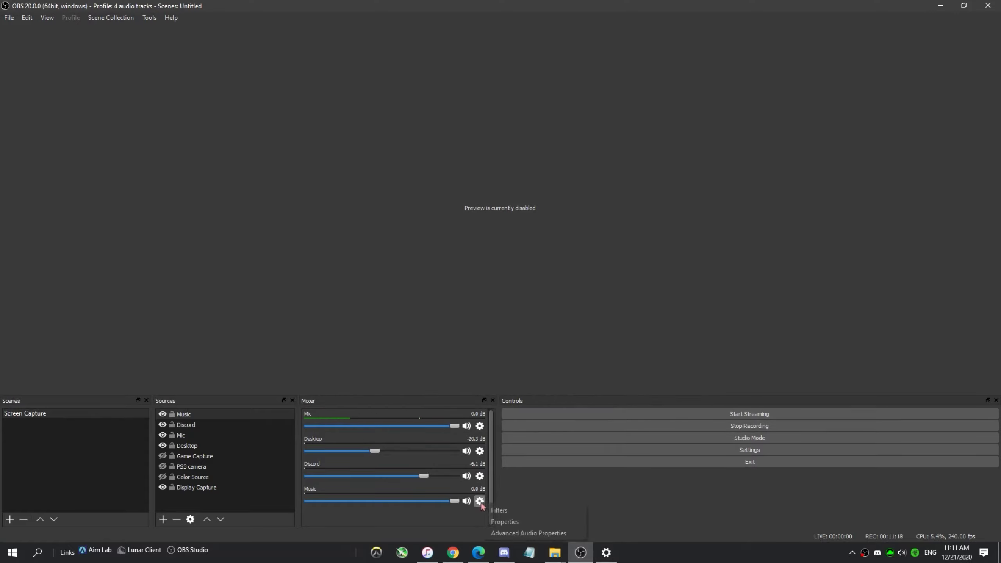
left_click(513, 533)
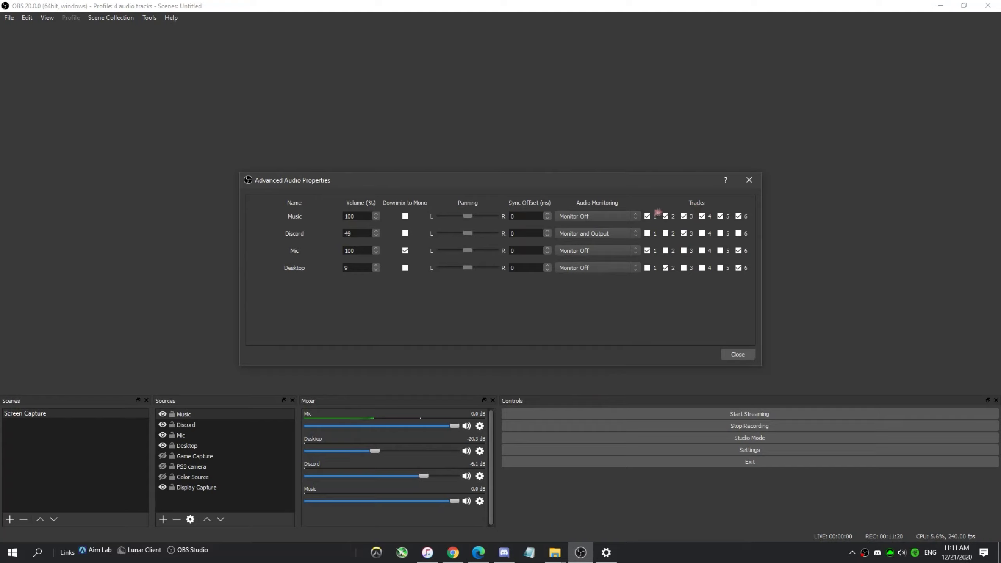
left_click(666, 217)
left_click(739, 233)
left_click(615, 217)
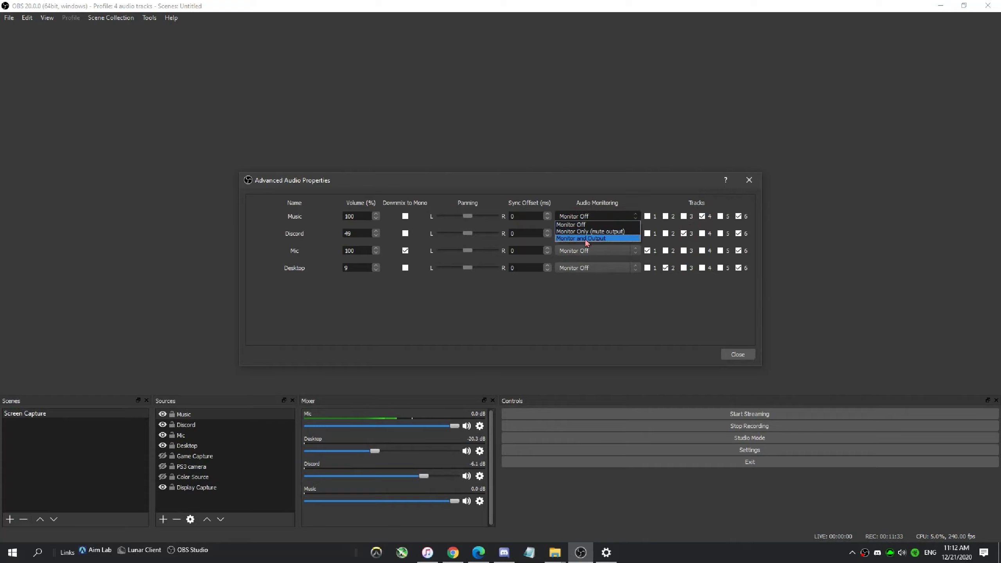
left_click(588, 238)
left_click(733, 355)
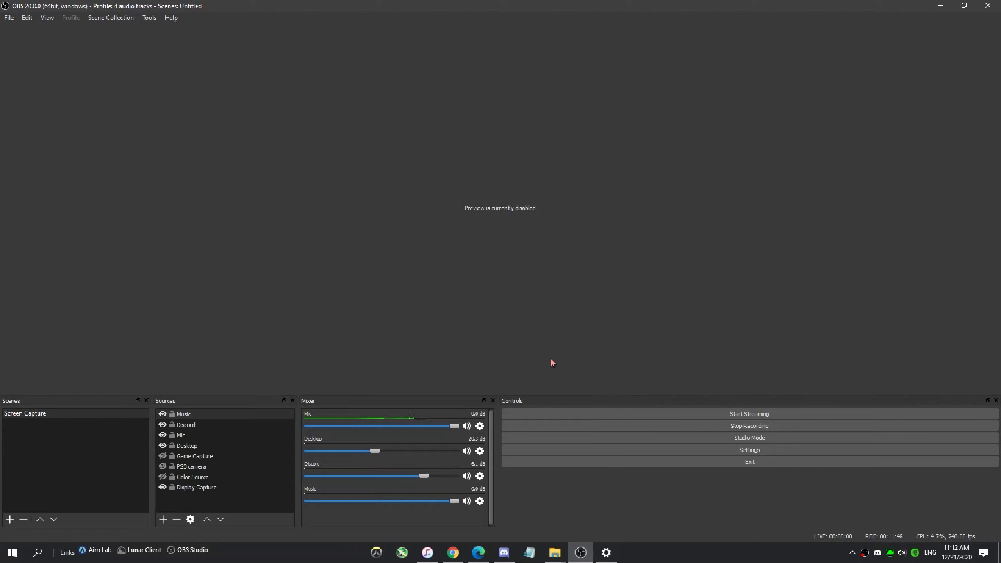
Switch to Discord, try DELL AW2518HF (NVIDIA High Definition Audio) as the output device, and restore CABLE Input (VB-Audio Virtual Cable).
mouse_move(504, 552)
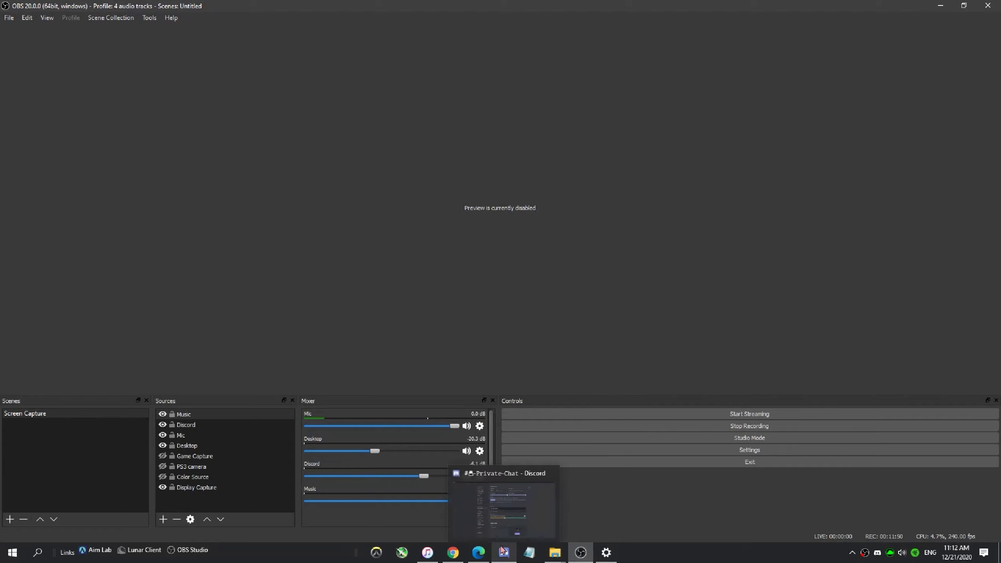
left_click(506, 512)
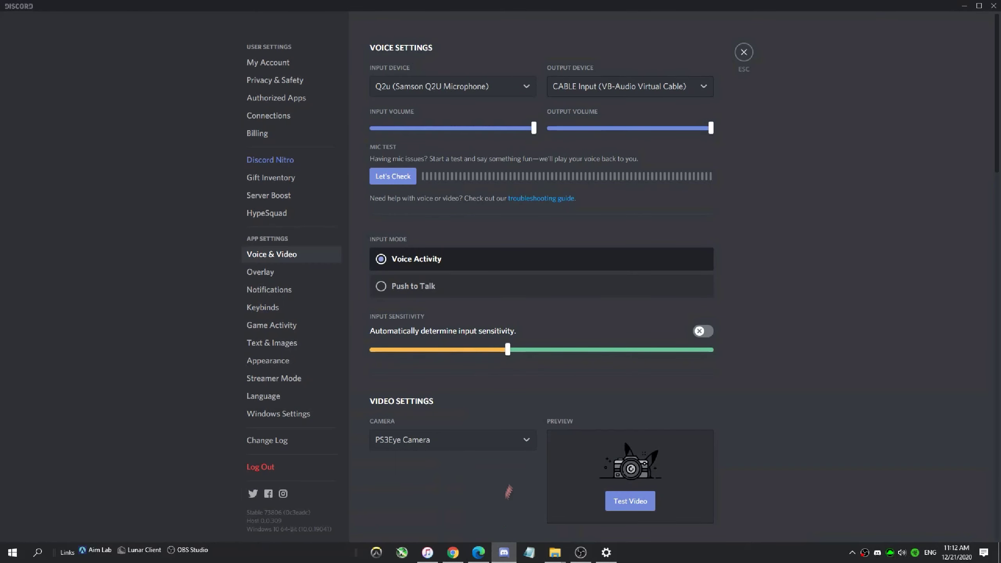
left_click(663, 85)
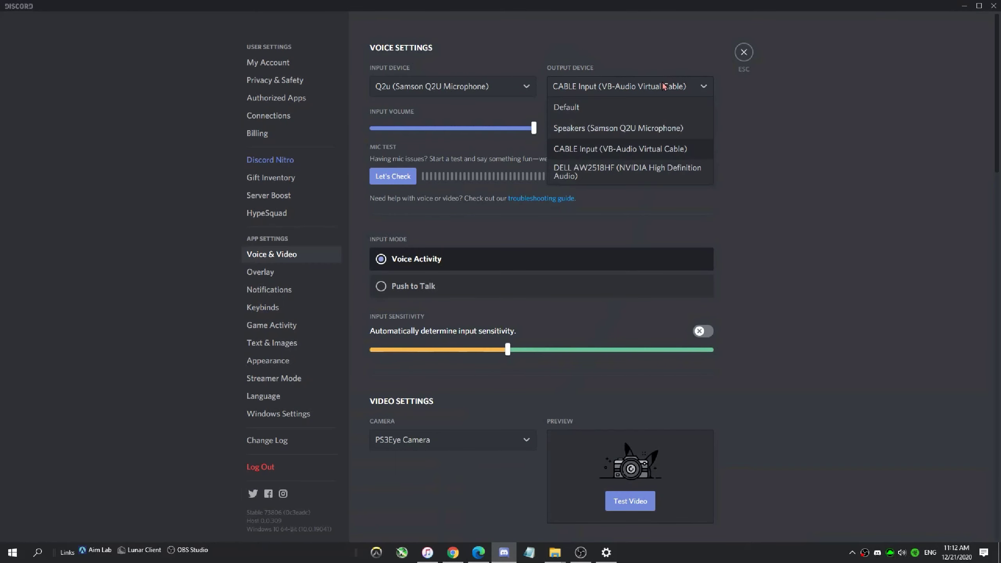
left_click(637, 178)
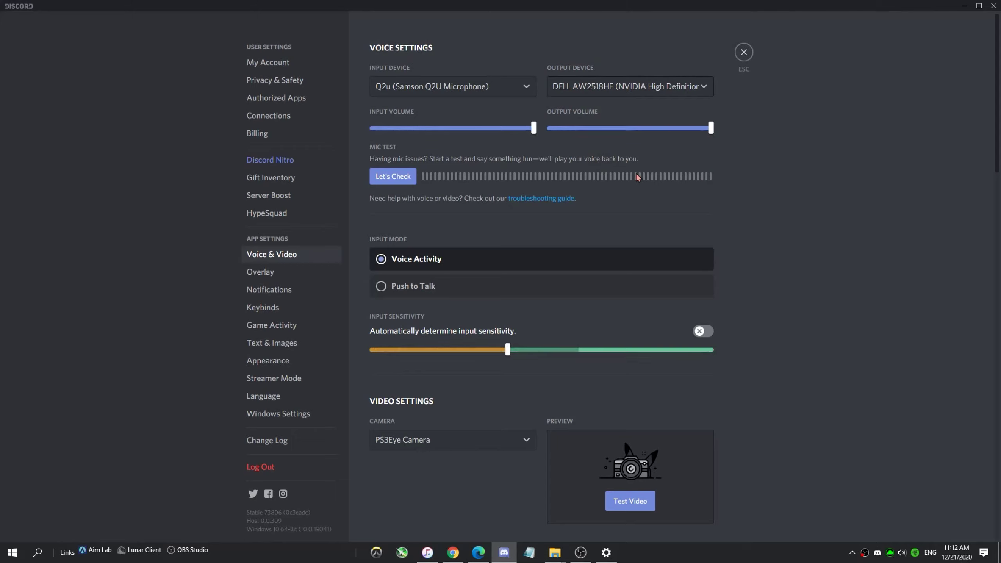
left_click(692, 88)
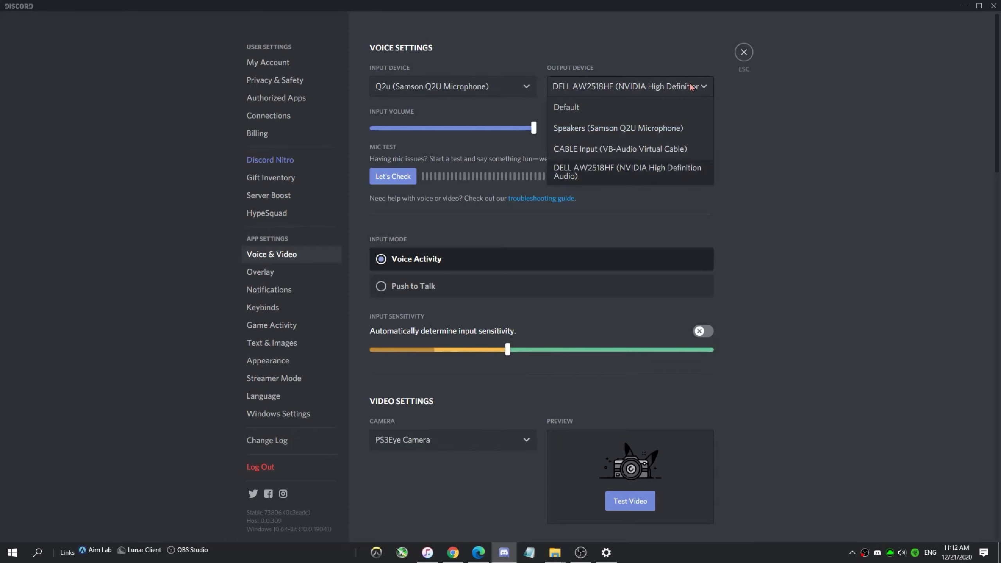
left_click(589, 152)
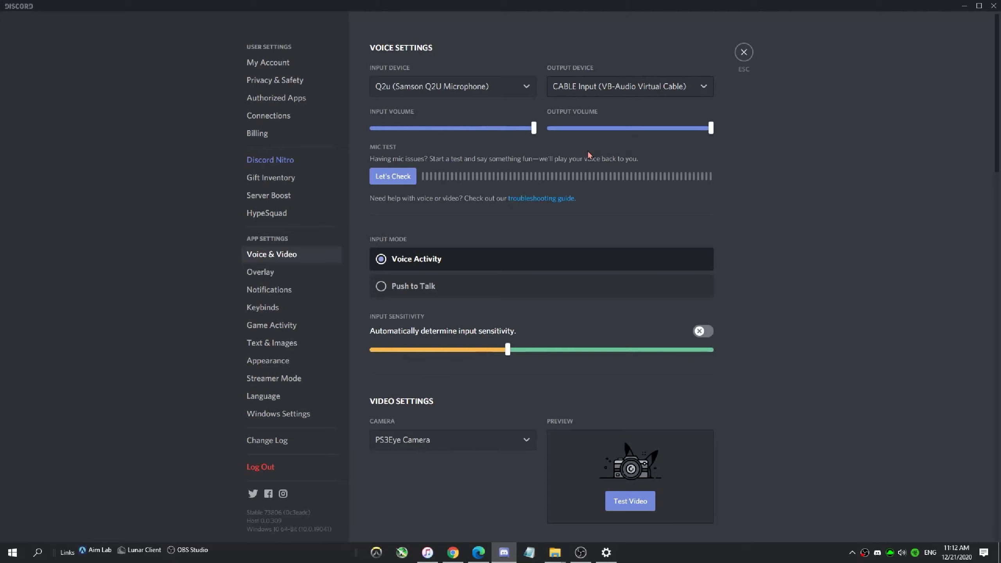